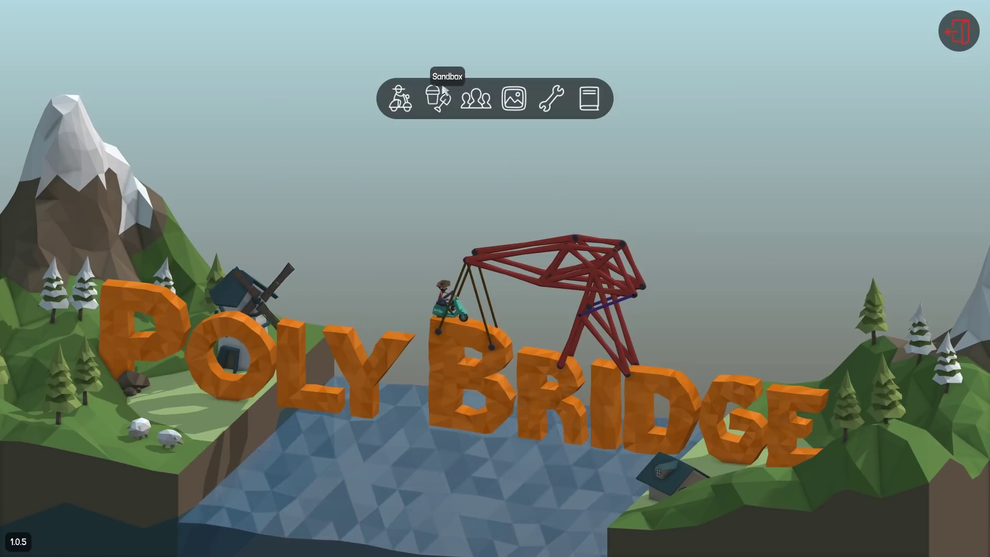
Open Sandbox mode, loading the saved build of four red steel linkages
click(462, 96)
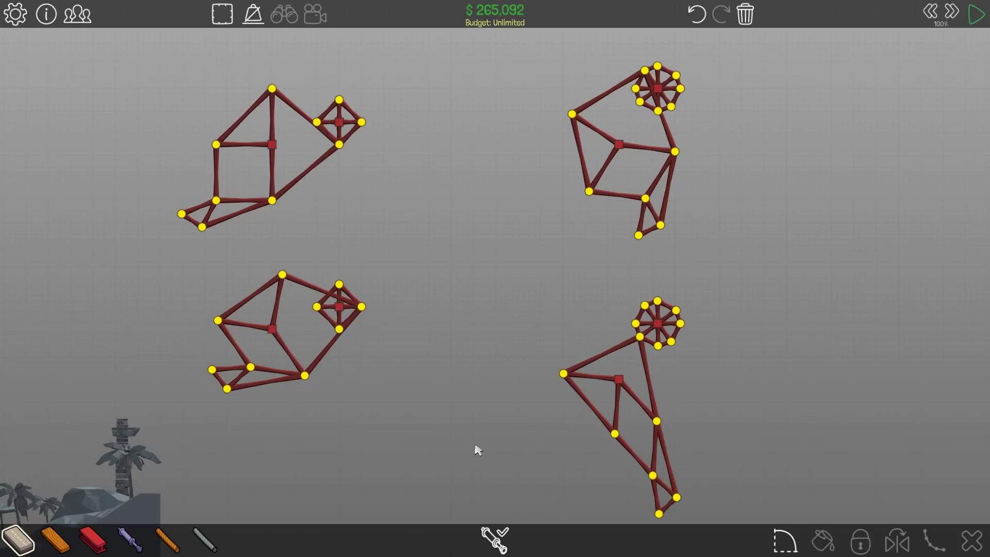
Simulate the red linkages, dismiss the Level Complete results, and rerun the dog simulation
key(space)
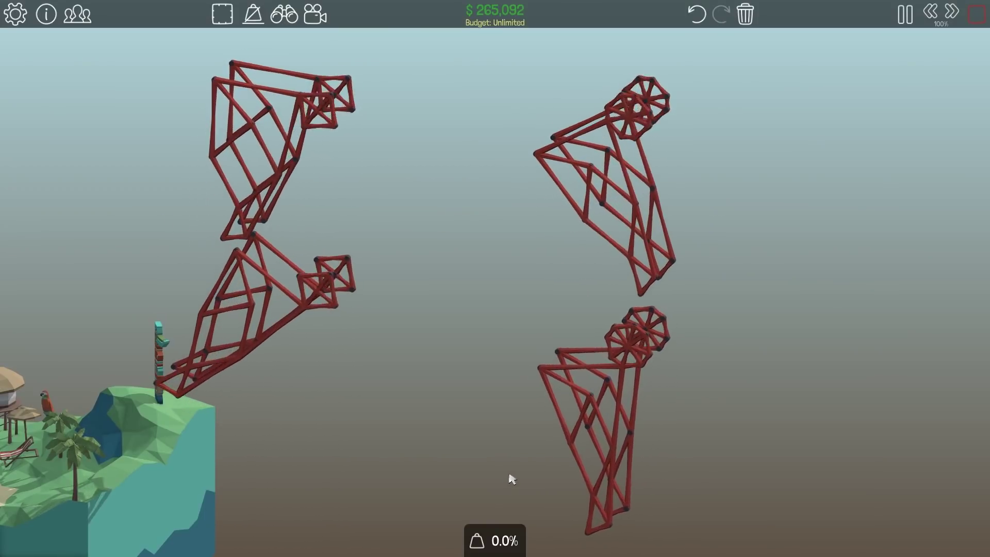
drag(509, 480, 847, 417)
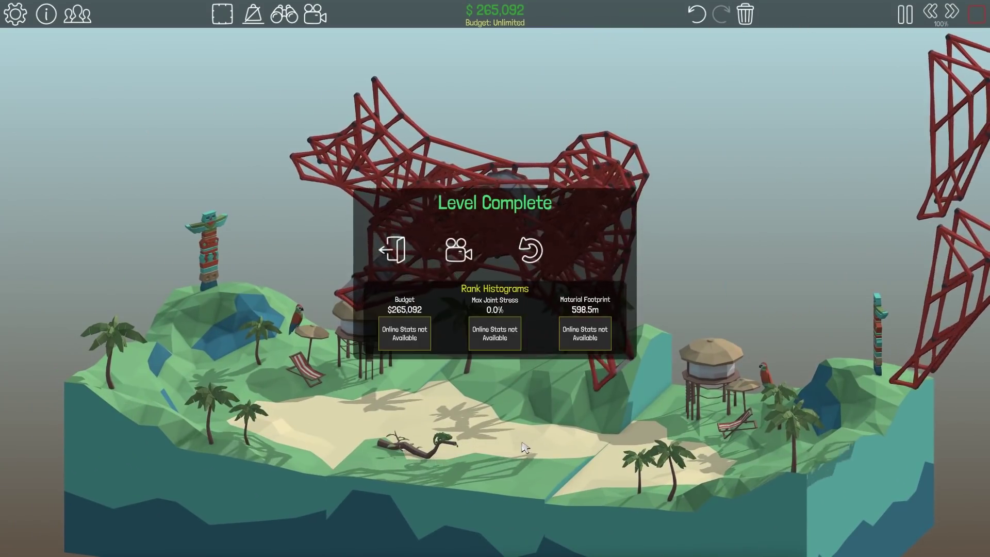
click(530, 250)
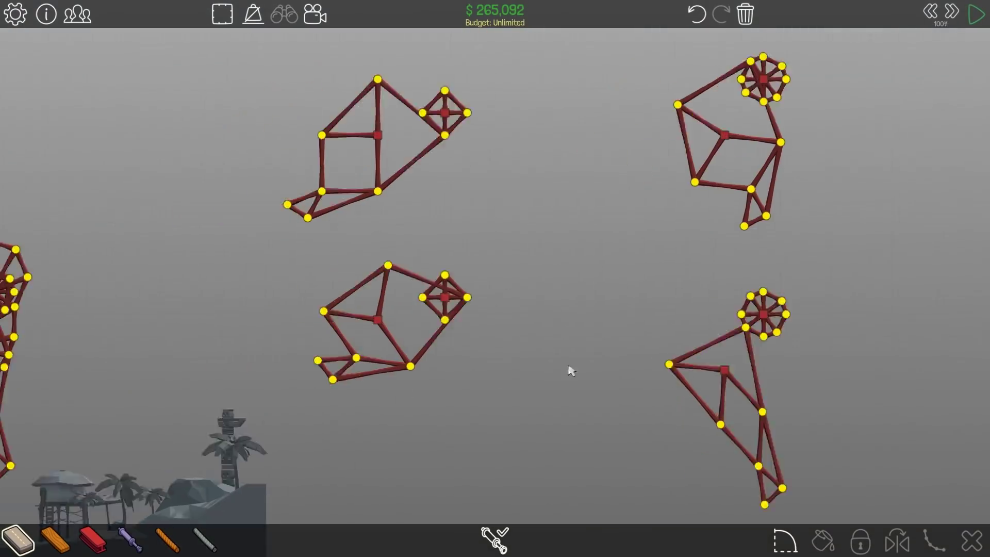
key(space)
scroll(495, 368, up, 3)
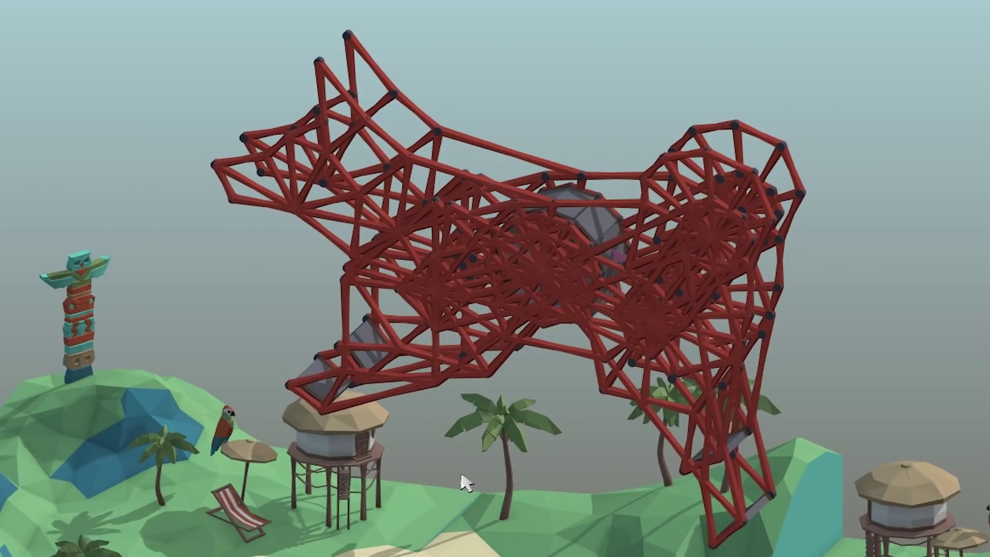
mouse_move(476, 471)
mouse_down()
mouse_move(719, 344)
mouse_move(730, 284)
mouse_up()
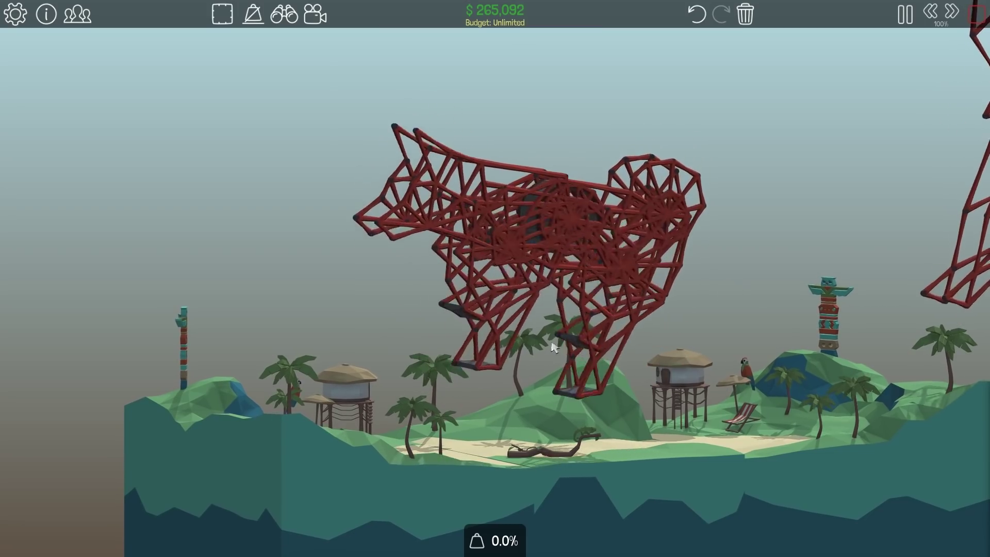
scroll(731, 292, up, 8)
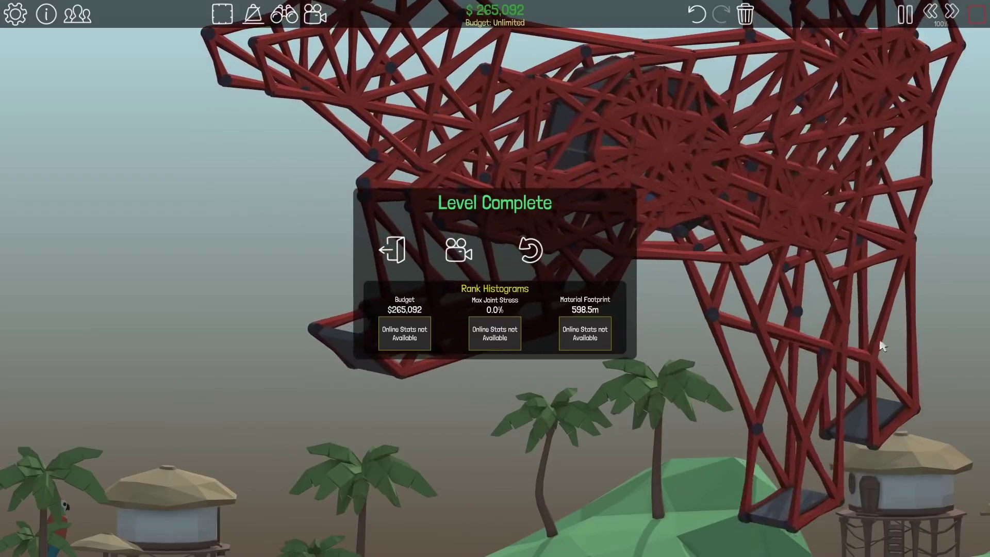
Stop and restart the dog simulation, then run it at 300% speed
key(space)
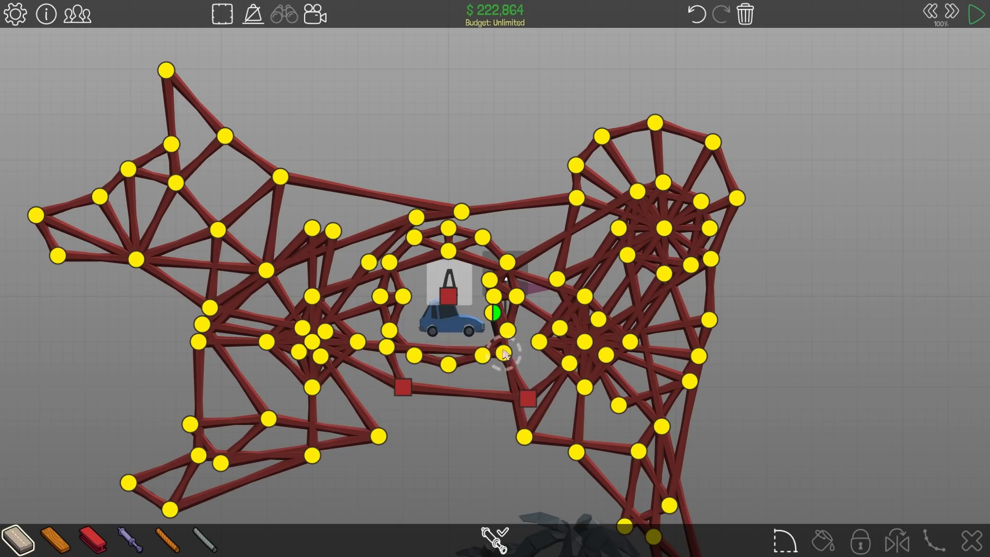
key(space)
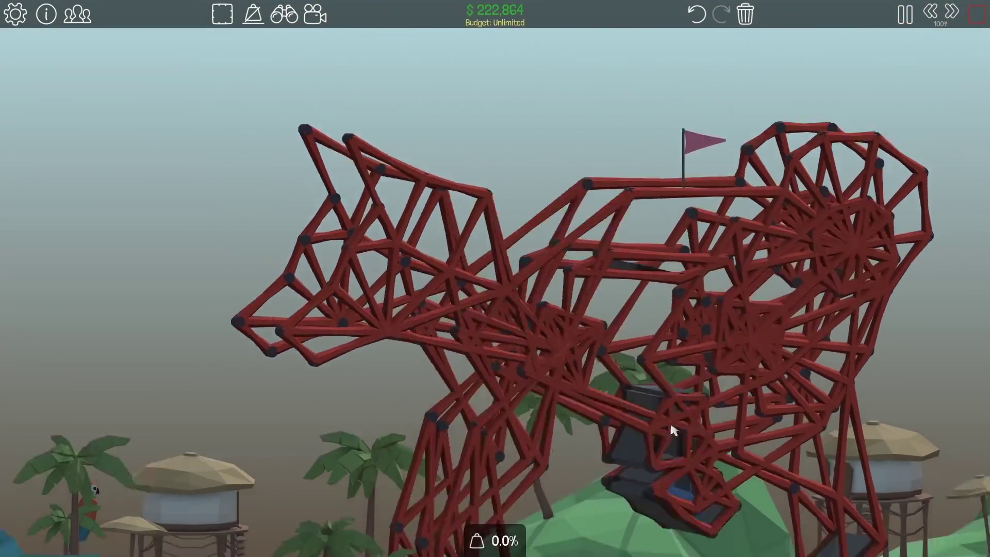
scroll(671, 431, down, 5)
scroll(693, 443, down, 4)
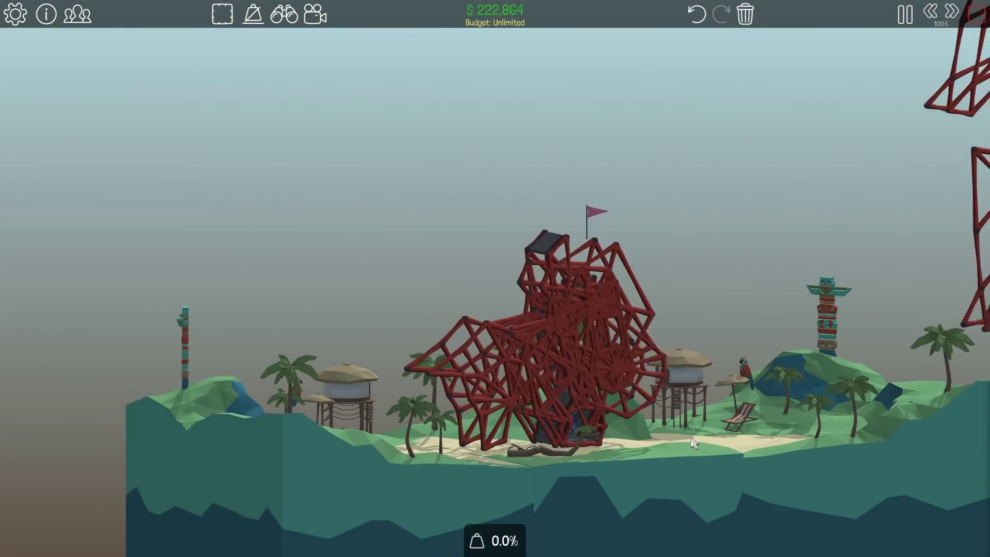
key(space)
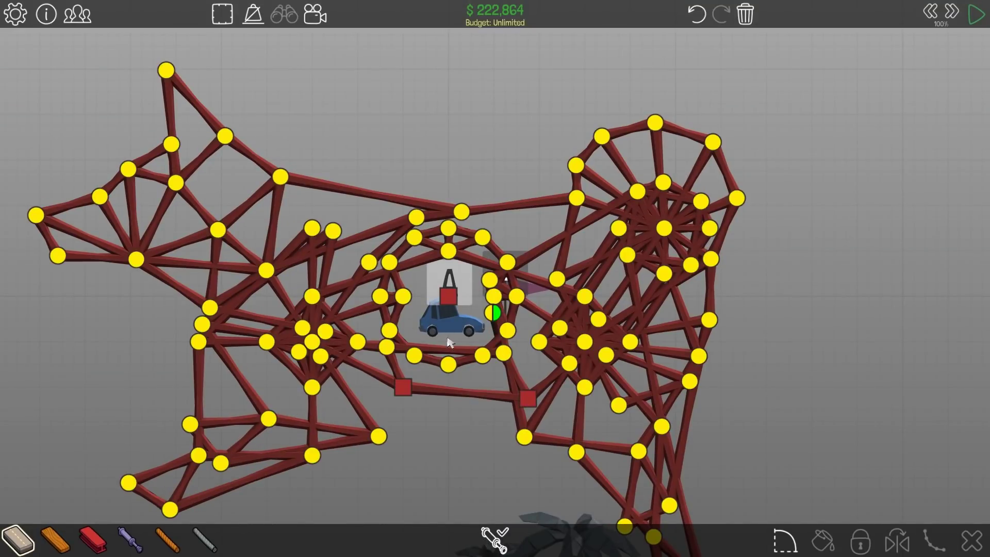
scroll(450, 343, down, 8)
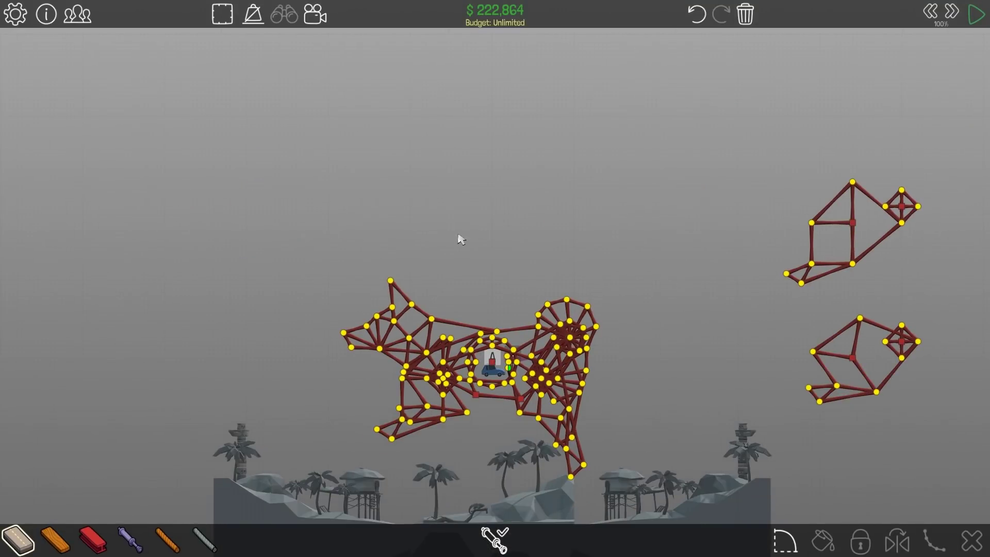
key(space)
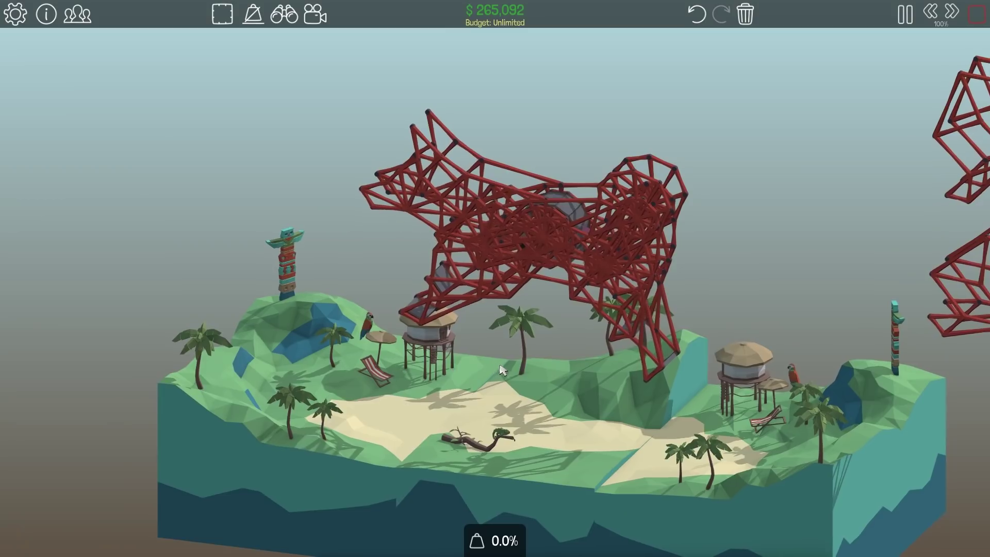
click(944, 14)
click(945, 13)
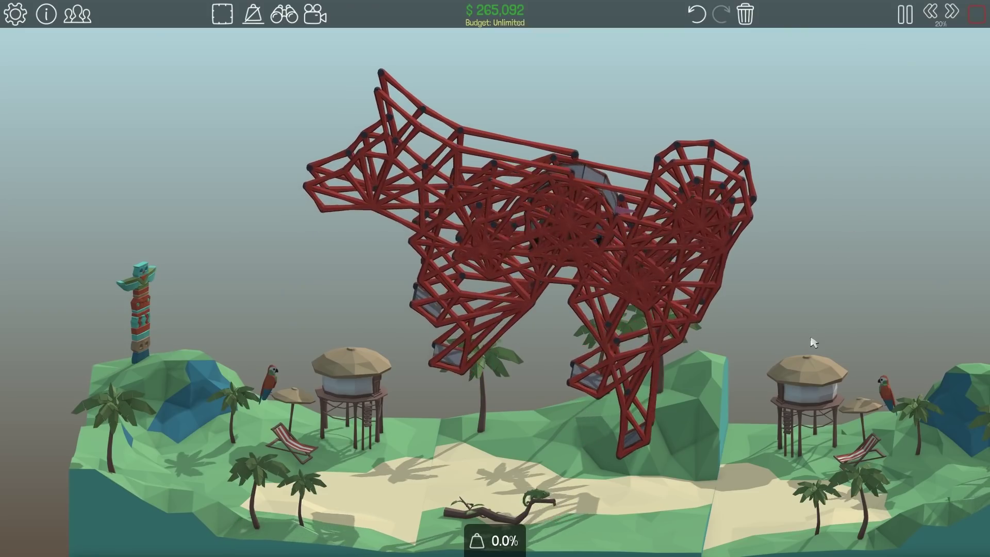
mouse_move(853, 223)
mouse_down()
mouse_move(798, 357)
mouse_move(880, 309)
mouse_up()
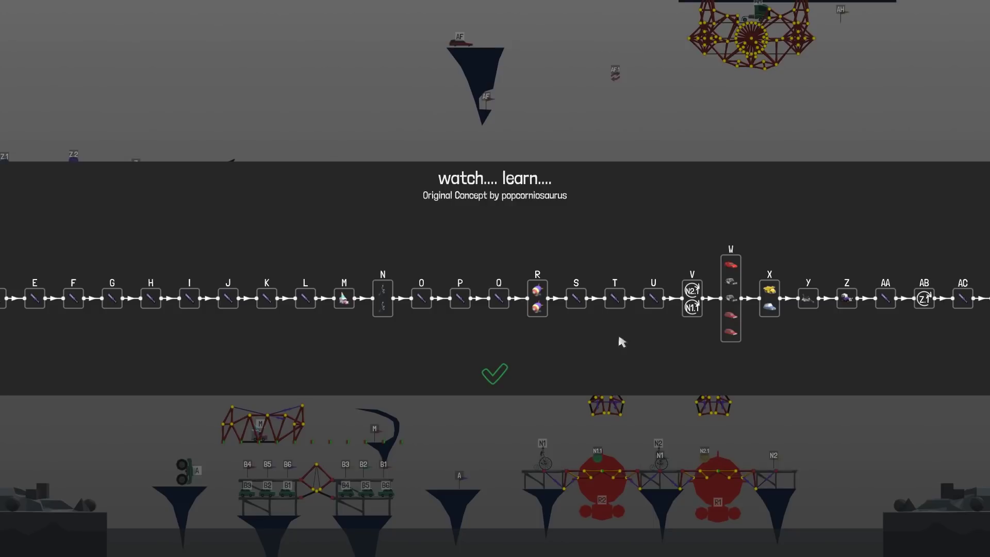
Close the watch.... learn.... overview and simulate it, viewing the cars on the drawbridge from the side
click(497, 377)
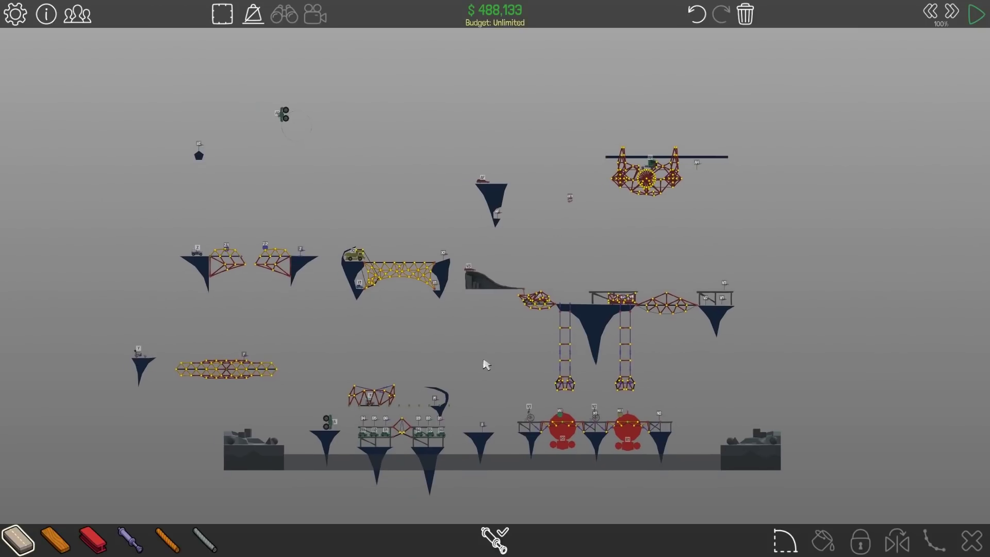
scroll(493, 378, up, 5)
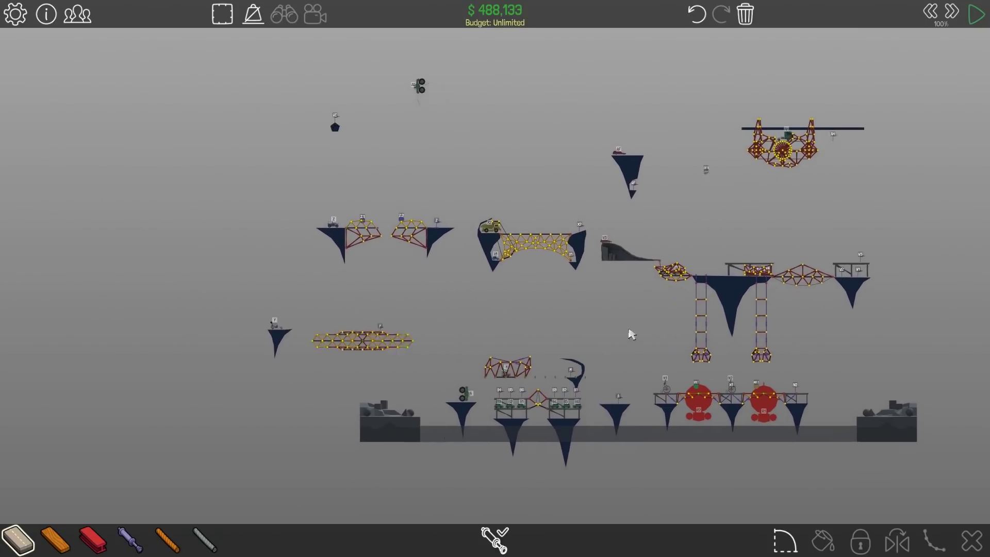
scroll(580, 347, up, 2)
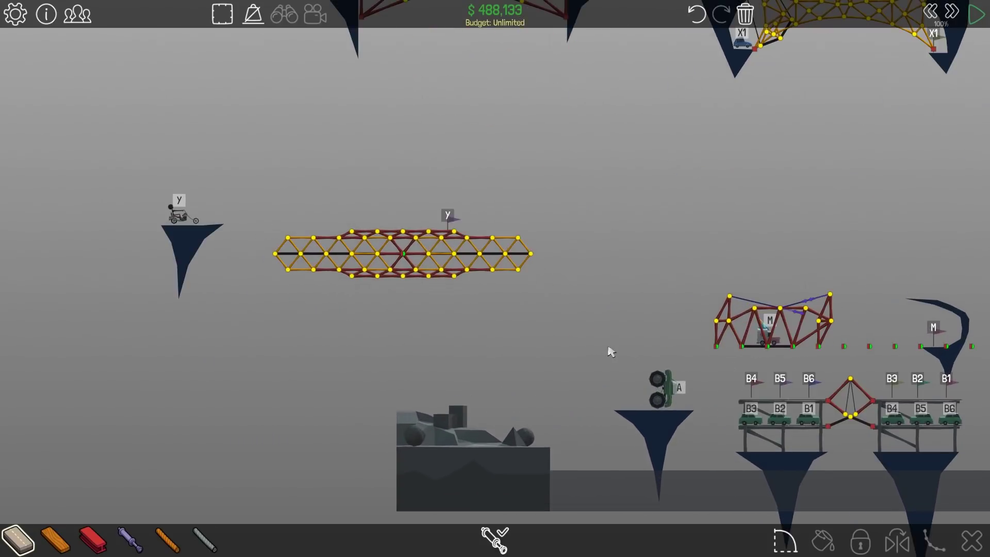
scroll(523, 261, up, 2)
scroll(442, 244, up, 2)
key(space)
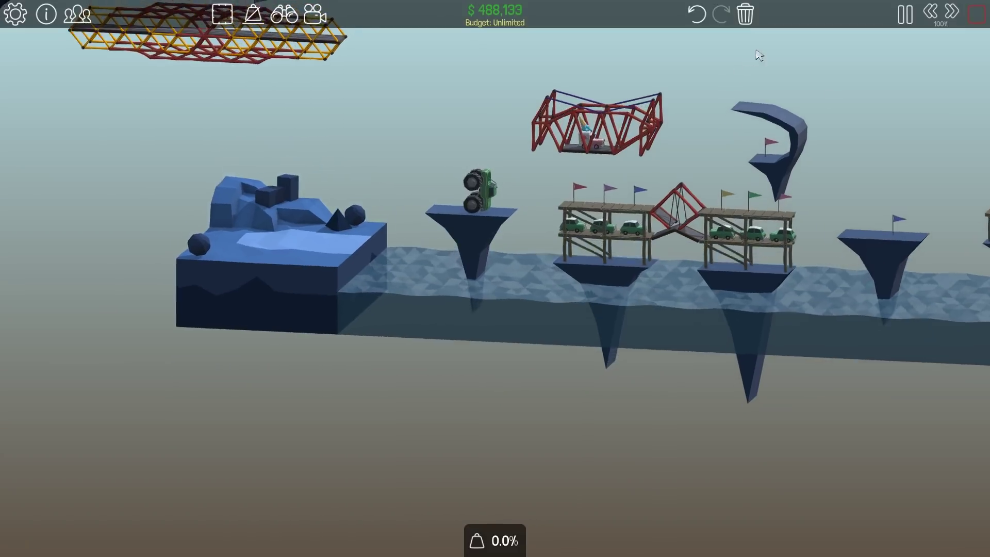
drag(728, 94, 518, 401)
scroll(518, 400, up, 2)
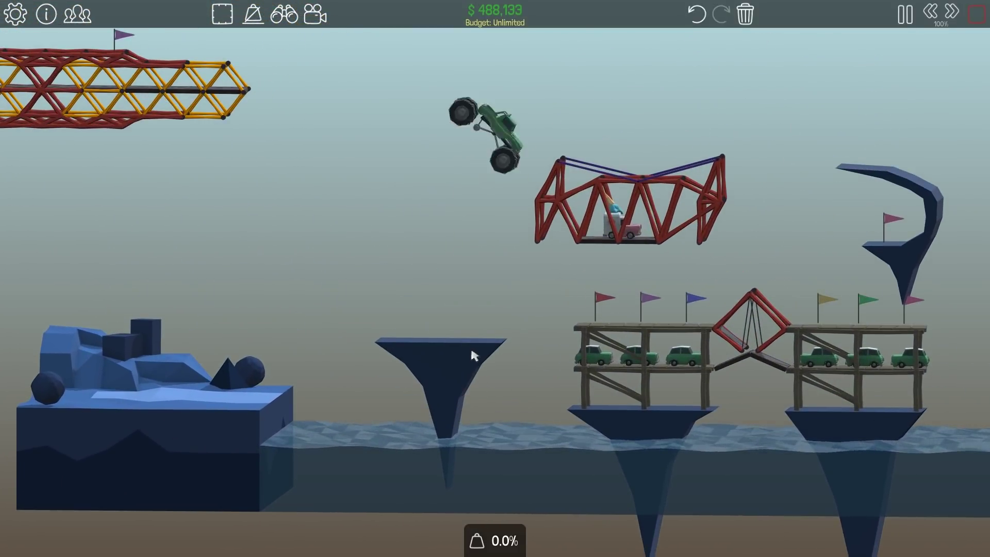
scroll(474, 350, down, 2)
scroll(474, 349, down, 2)
mouse_move(541, 325)
mouse_down()
mouse_move(647, 254)
mouse_move(559, 263)
mouse_move(685, 273)
mouse_up()
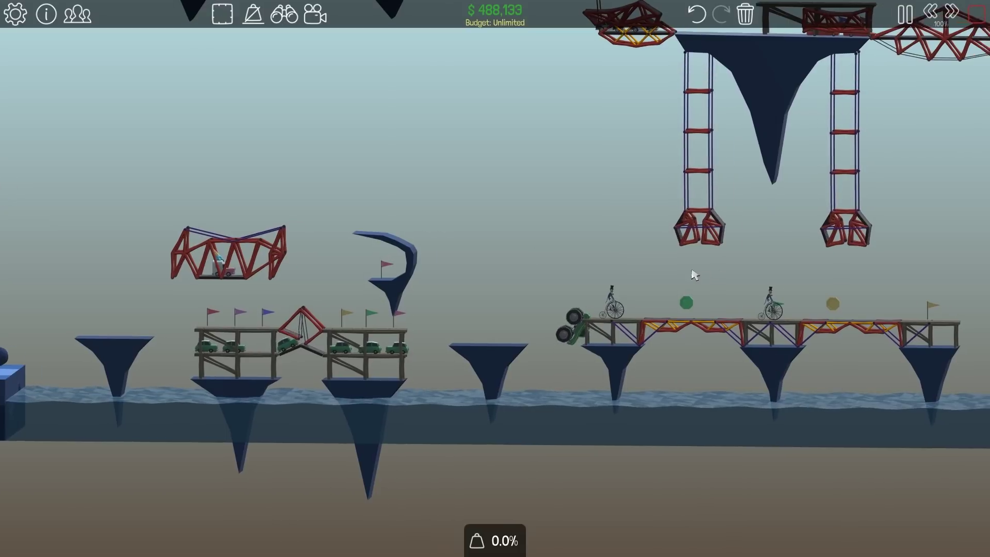
scroll(278, 325, up, 2)
scroll(347, 348, up, 3)
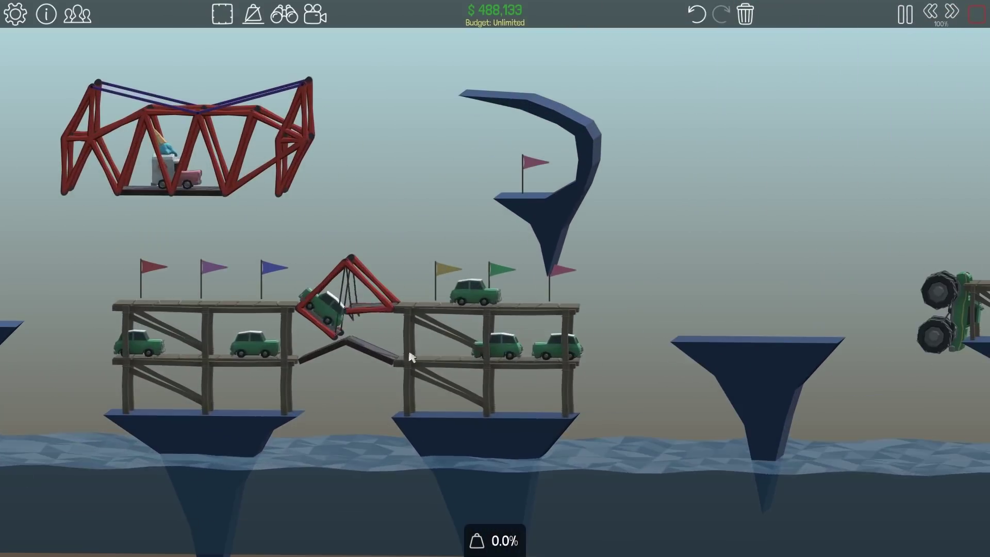
scroll(412, 357, up, 2)
scroll(418, 371, up, 2)
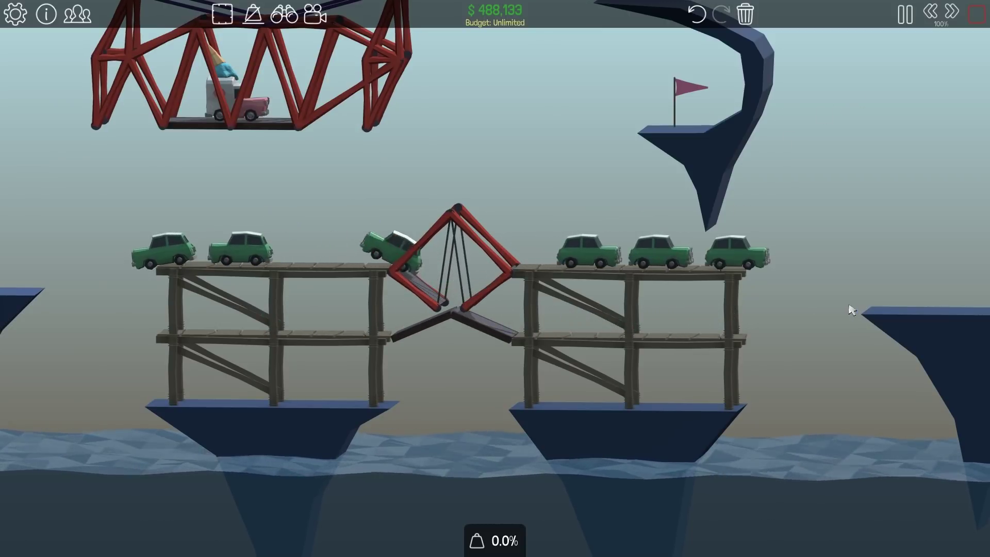
scroll(740, 226, down, 3)
scroll(541, 294, down, 3)
scroll(628, 352, up, 1)
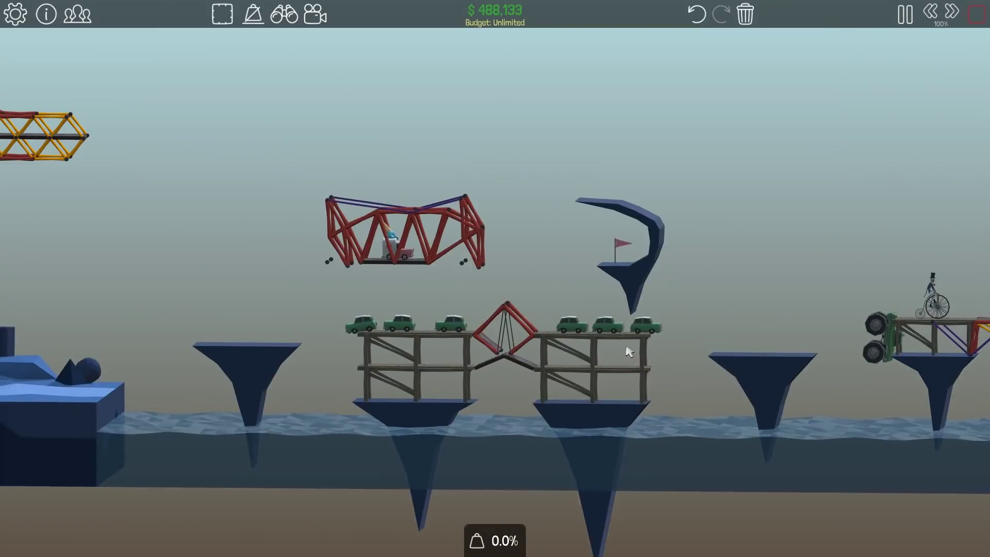
scroll(542, 333, up, 2)
scroll(452, 310, up, 2)
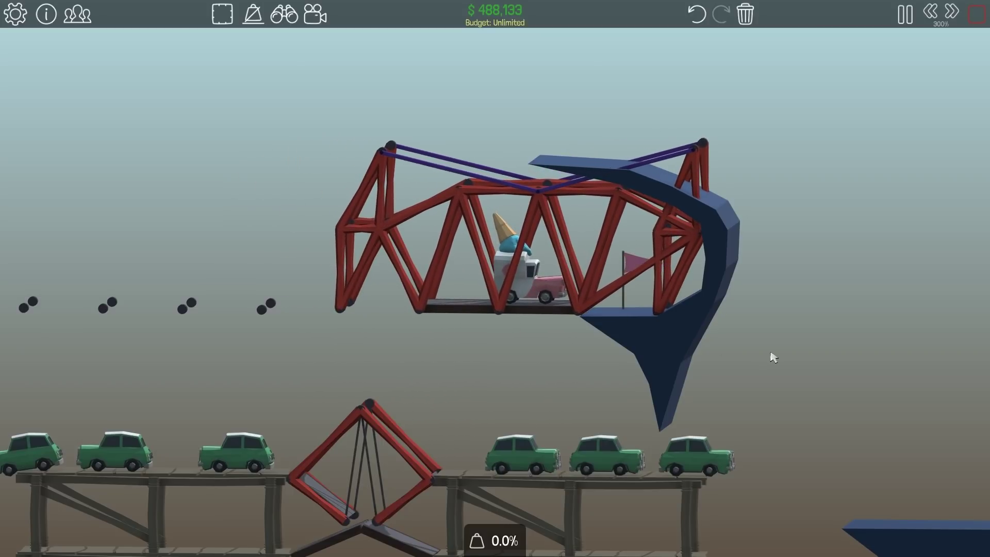
scroll(741, 354, down, 3)
scroll(741, 354, down, 3)
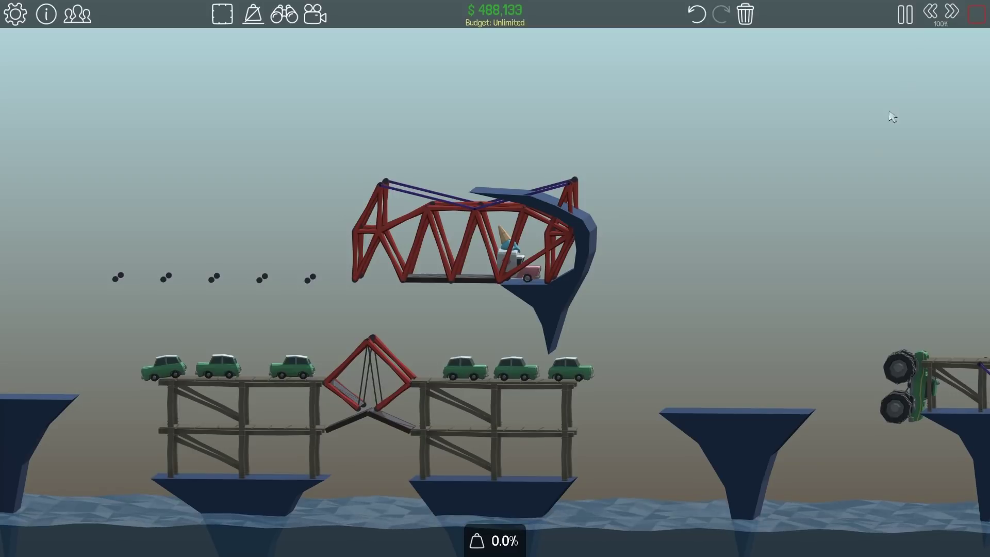
drag(878, 152, 692, 233)
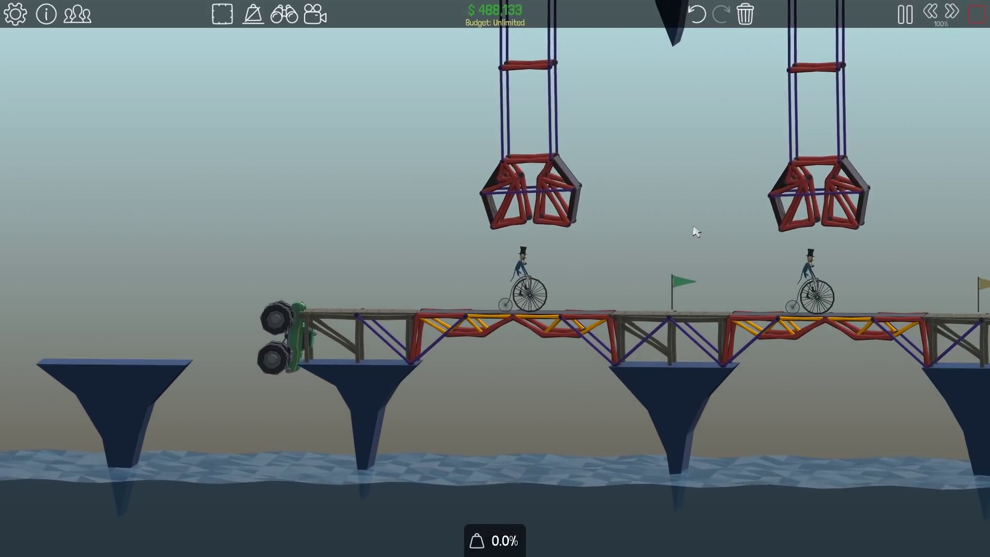
scroll(692, 232, down, 3)
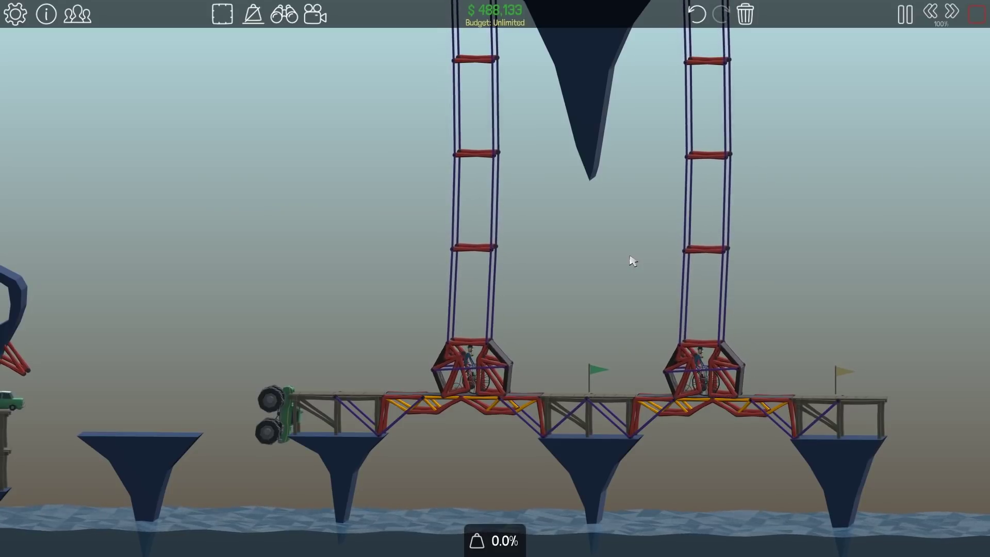
scroll(587, 348, up, 1)
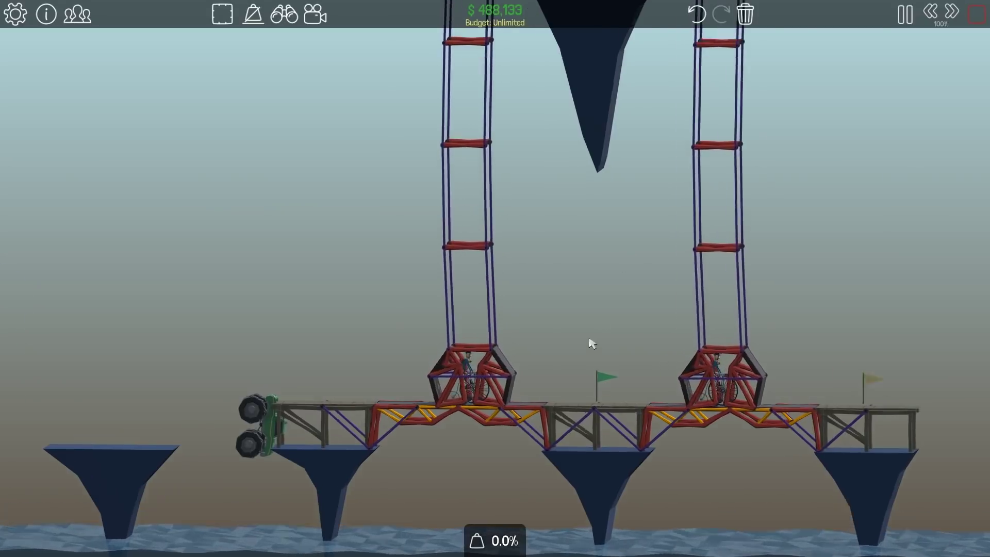
scroll(588, 349, up, 2)
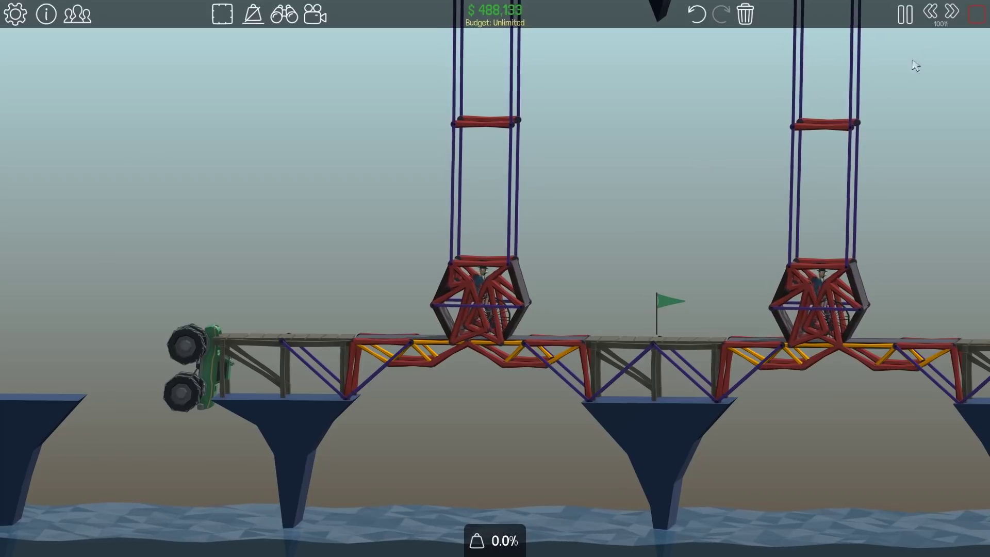
click(951, 12)
click(951, 11)
scroll(617, 289, down, 5)
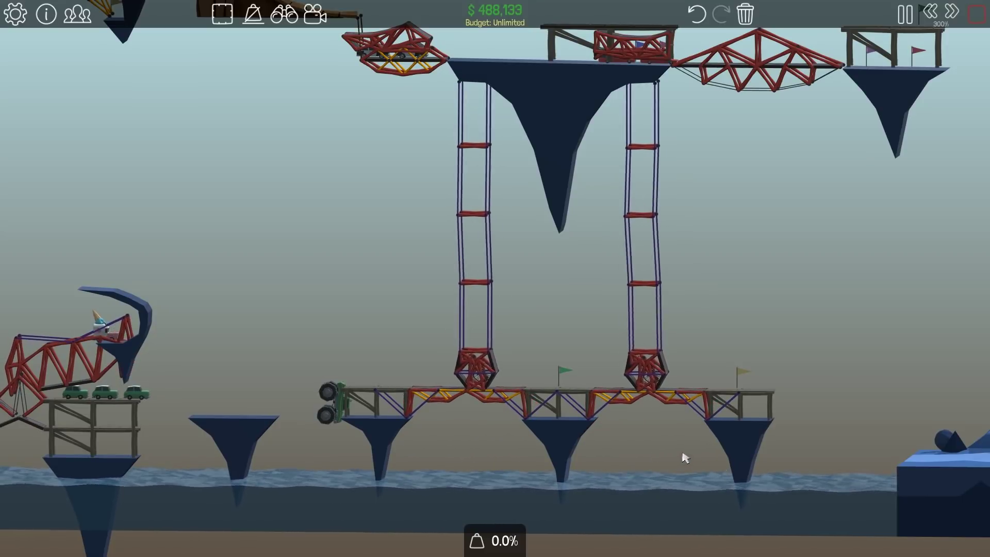
drag(684, 458, 629, 444)
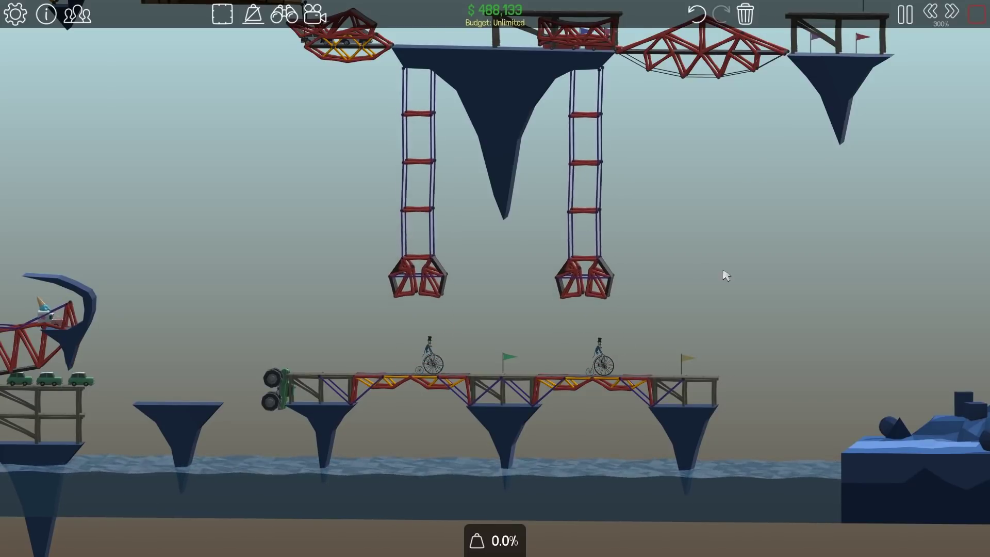
mouse_move(726, 275)
mouse_down()
mouse_move(523, 262)
mouse_move(547, 264)
mouse_up()
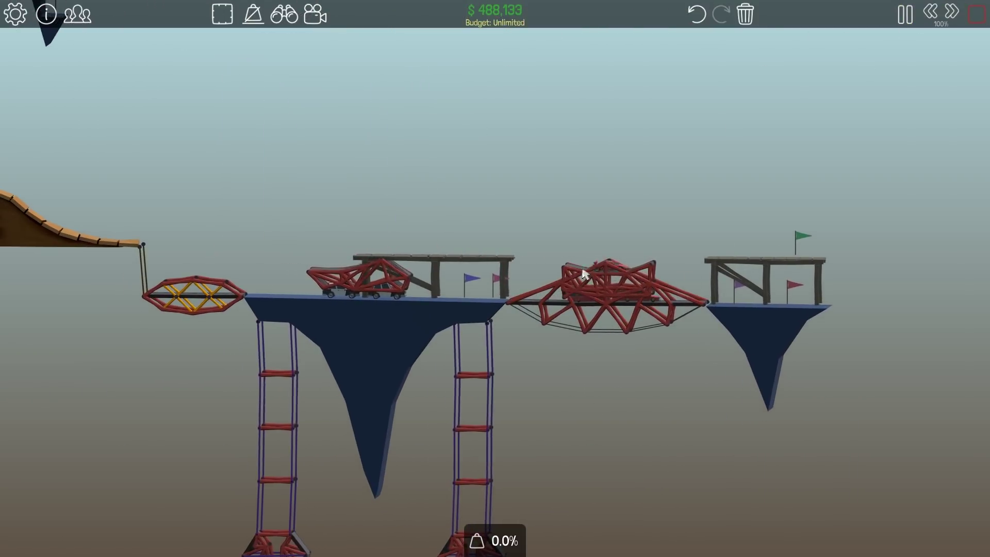
scroll(636, 273, down, 4)
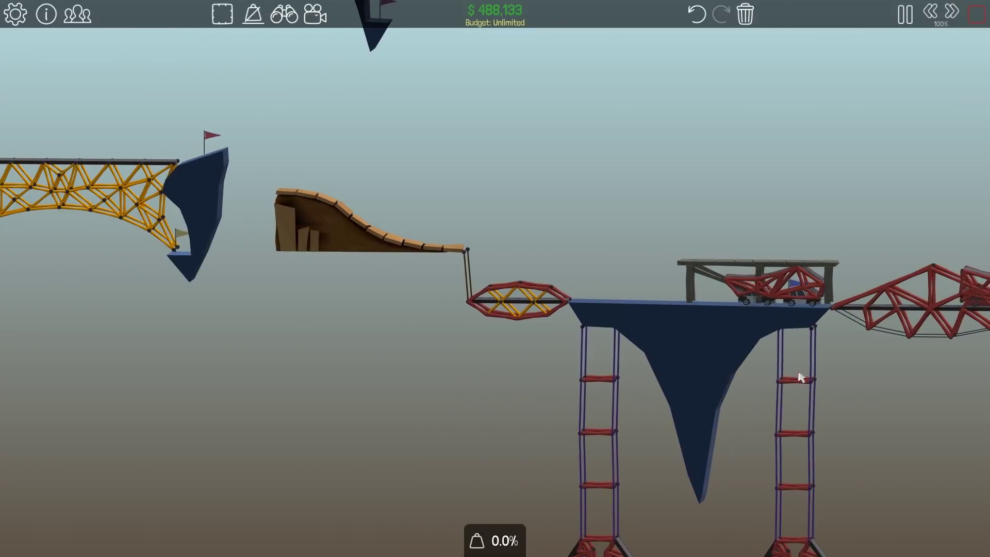
Survey the running sandbox level and tilt the loose truss section by dragging it
drag(495, 325, 583, 383)
scroll(541, 379, down, 3)
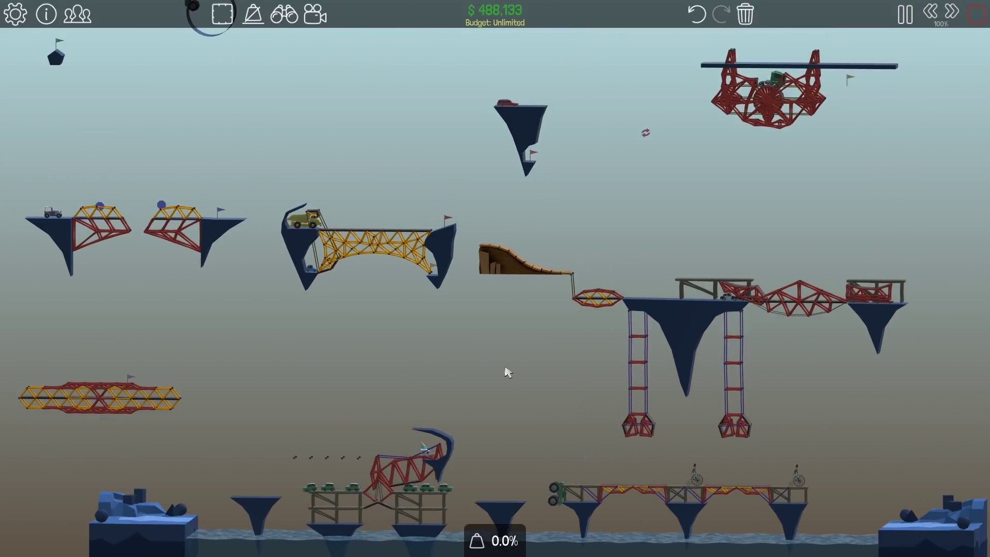
drag(507, 372, 550, 402)
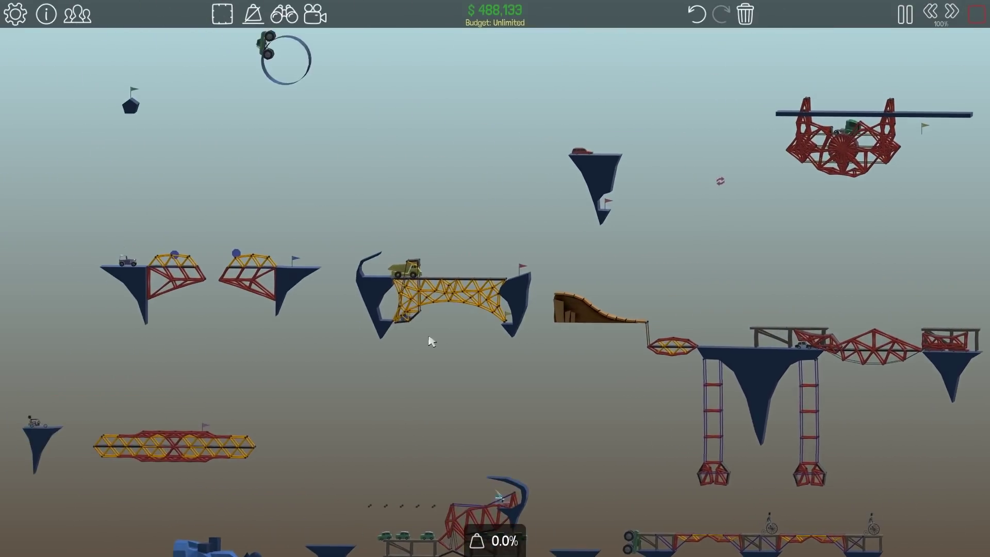
scroll(433, 340, up, 5)
scroll(449, 364, up, 2)
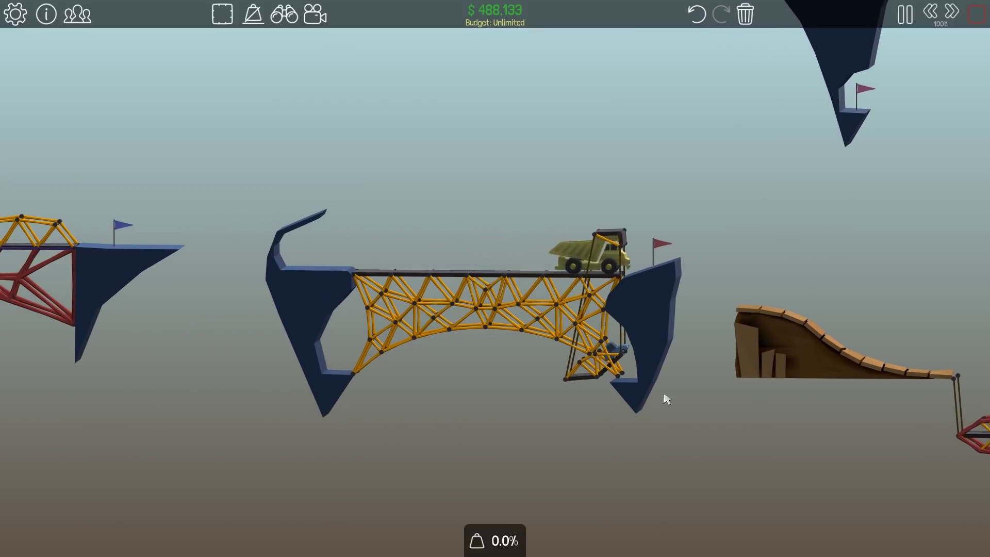
scroll(580, 348, down, 5)
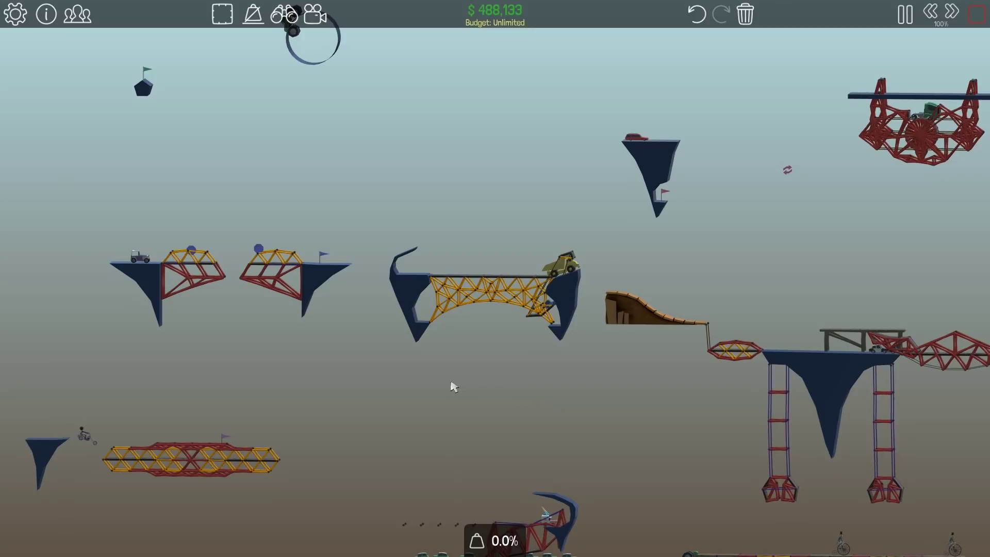
scroll(453, 387, up, 4)
drag(452, 452, 639, 293)
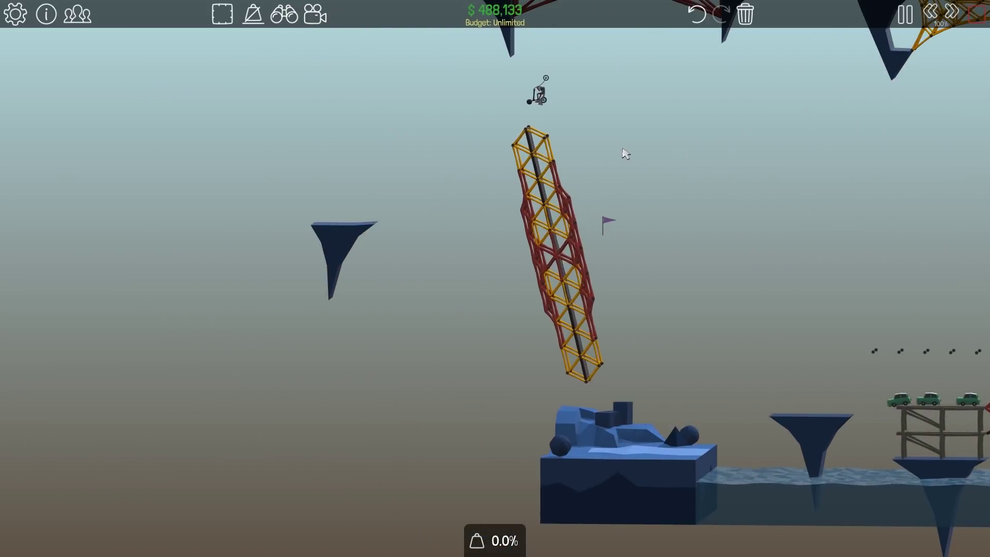
scroll(625, 154, up, 3)
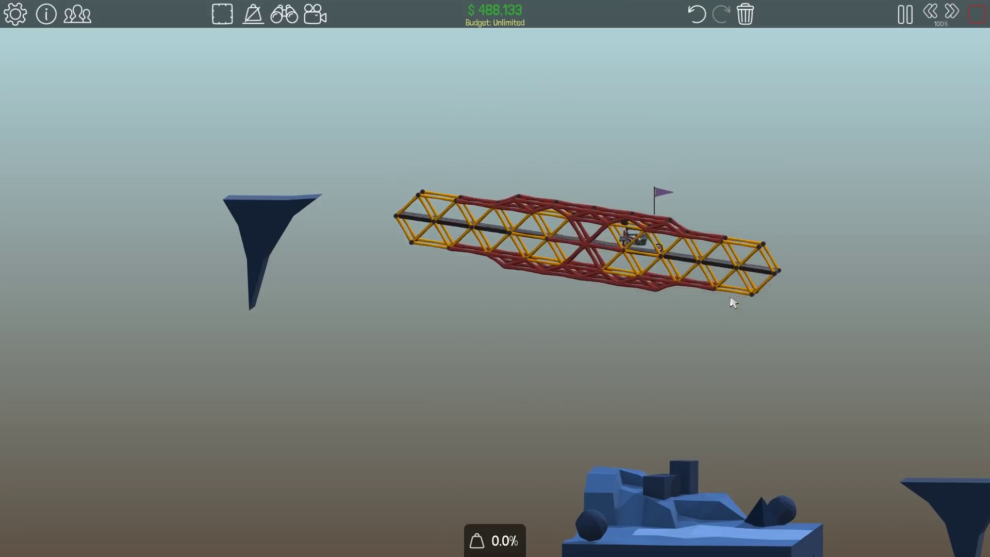
scroll(732, 302, down, 5)
scroll(534, 332, up, 4)
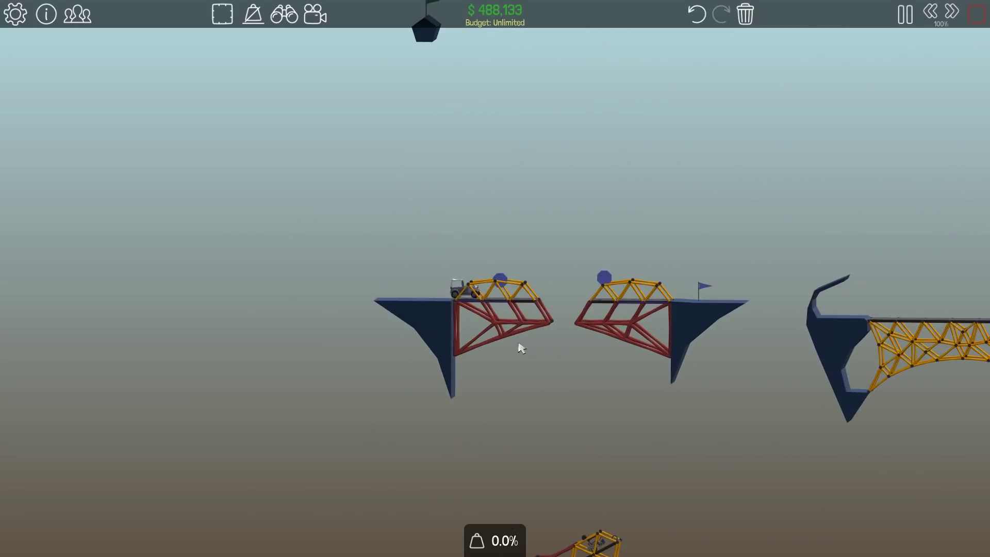
scroll(522, 351, up, 2)
scroll(619, 412, up, 2)
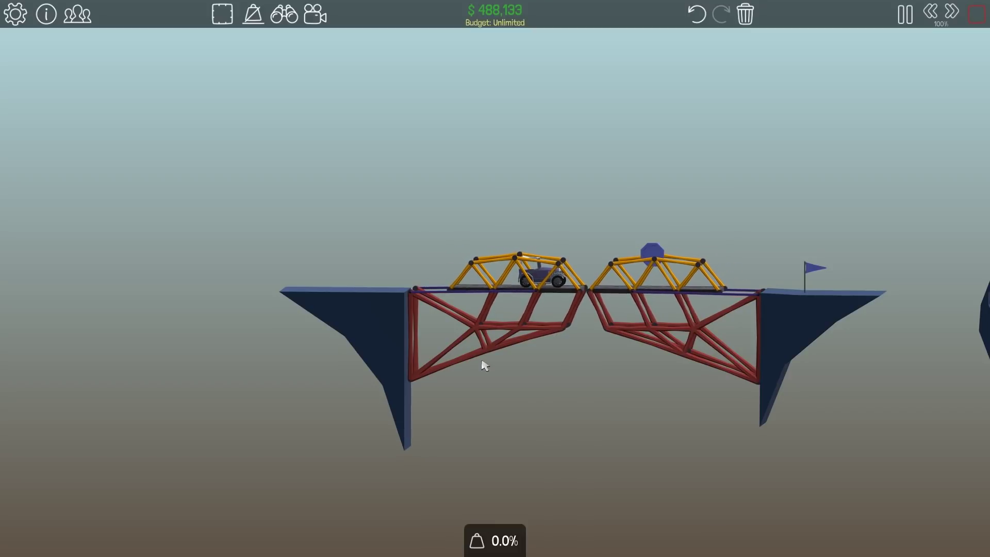
drag(527, 403, 566, 394)
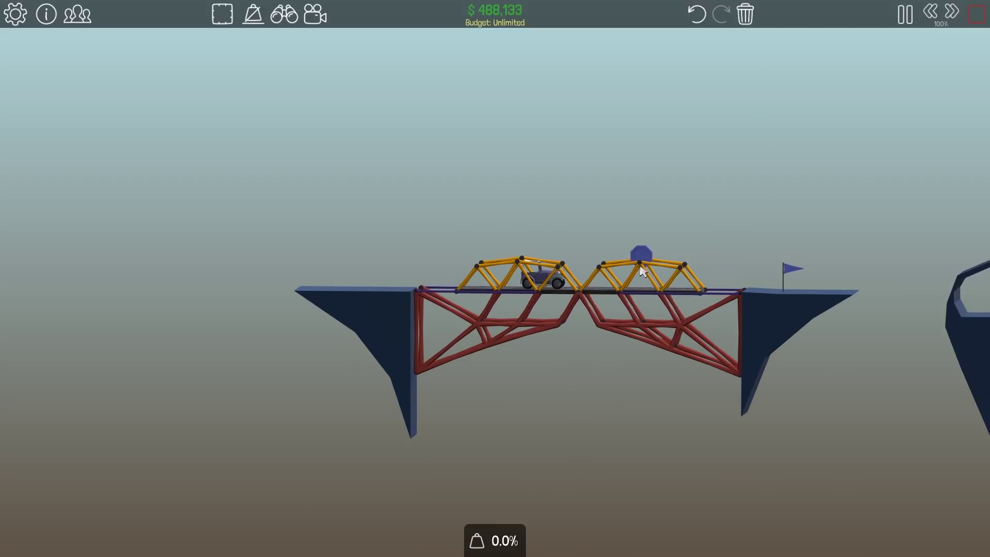
scroll(641, 270, down, 4)
scroll(729, 393, down, 1)
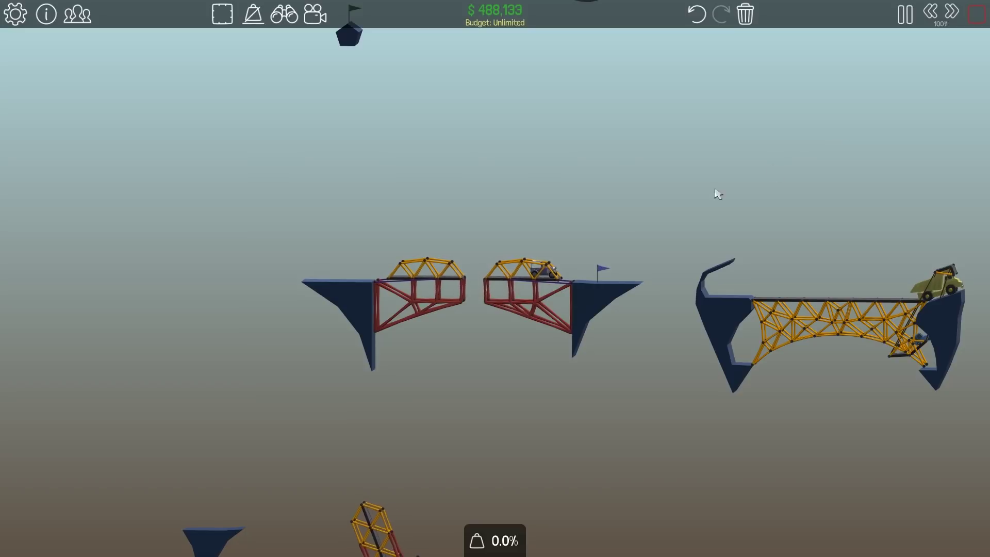
scroll(614, 302, down, 2)
scroll(480, 321, down, 2)
scroll(402, 294, down, 3)
key(w)
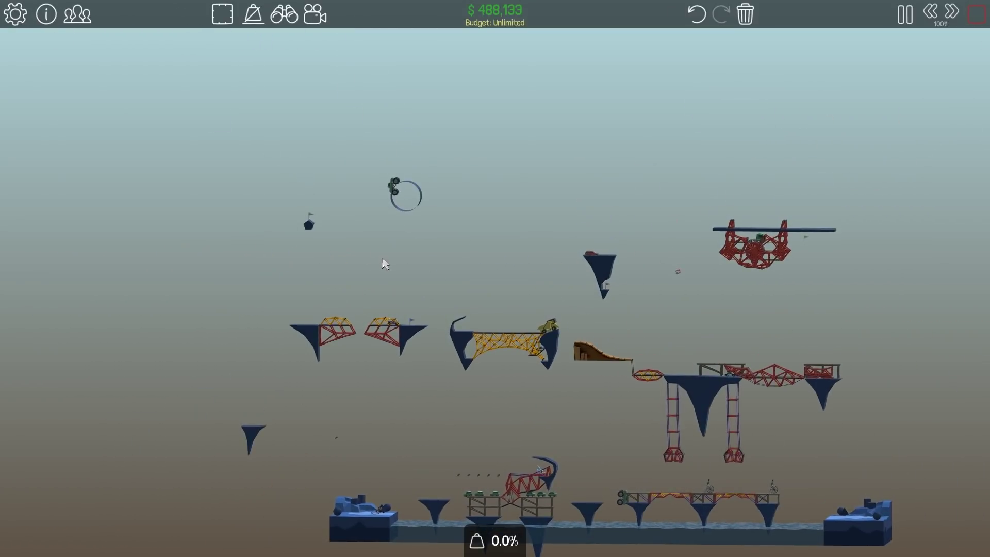
scroll(384, 264, up, 1)
scroll(394, 279, up, 1)
scroll(418, 297, up, 1)
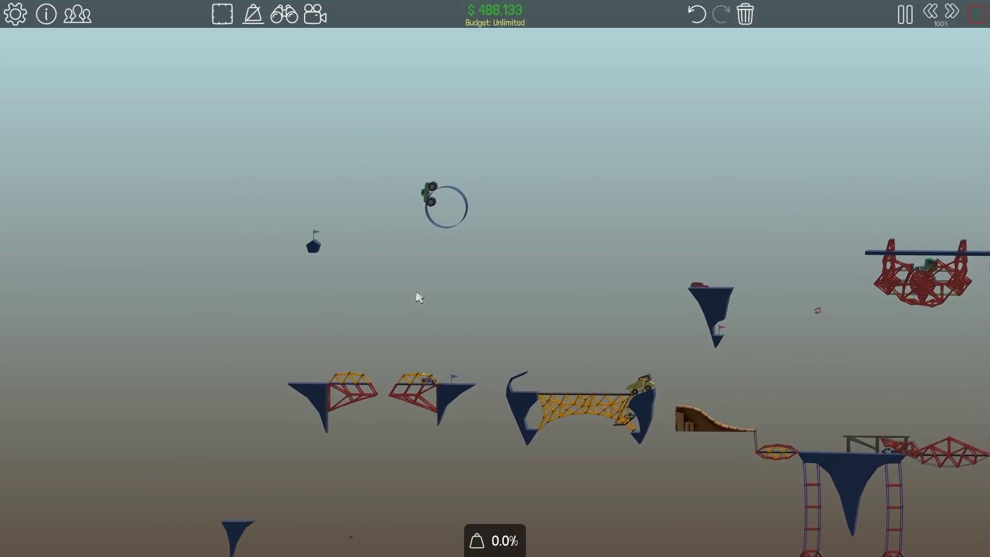
scroll(453, 301, down, 1)
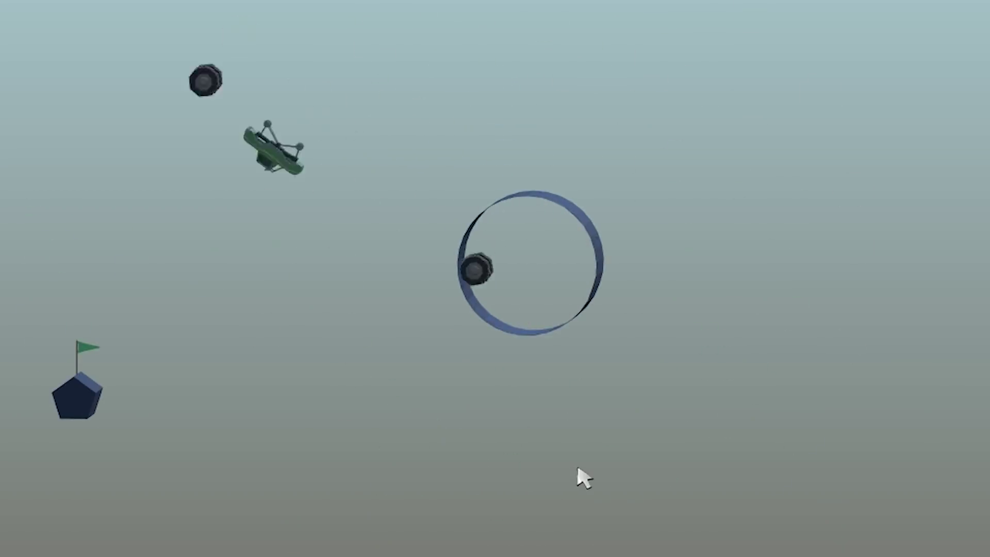
scroll(576, 462, down, 2)
scroll(534, 340, down, 1)
scroll(571, 344, down, 1)
drag(571, 345, 310, 310)
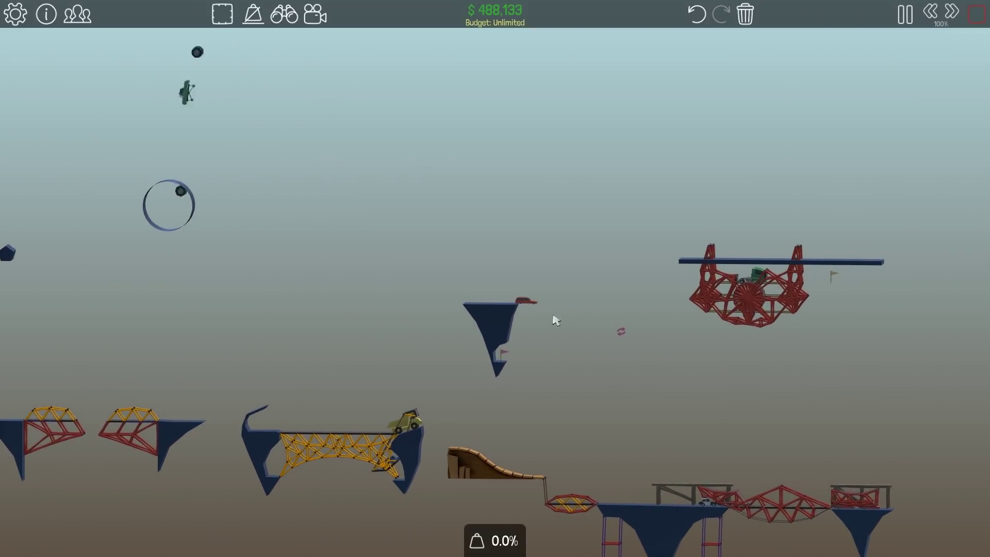
scroll(647, 345, up, 1)
scroll(542, 333, up, 1)
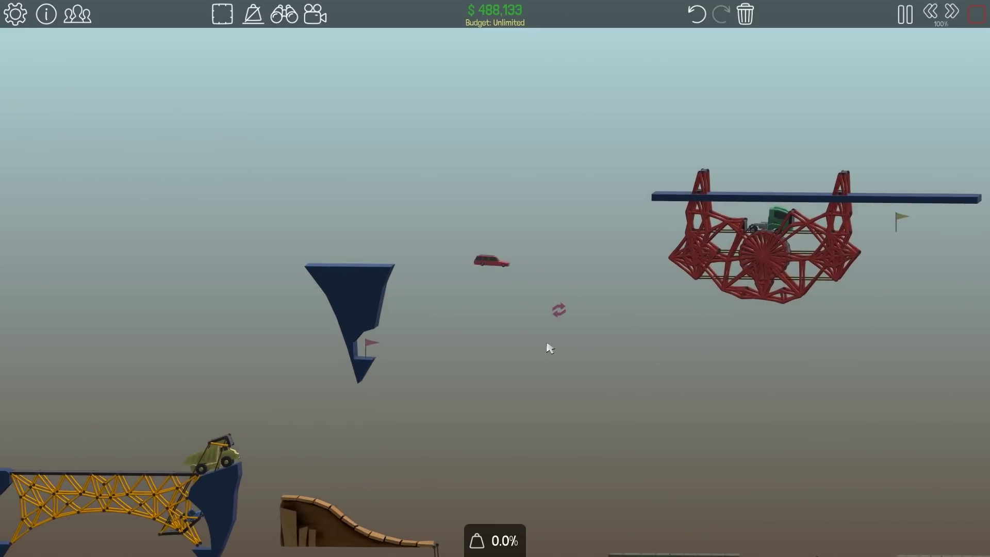
scroll(574, 378, up, 2)
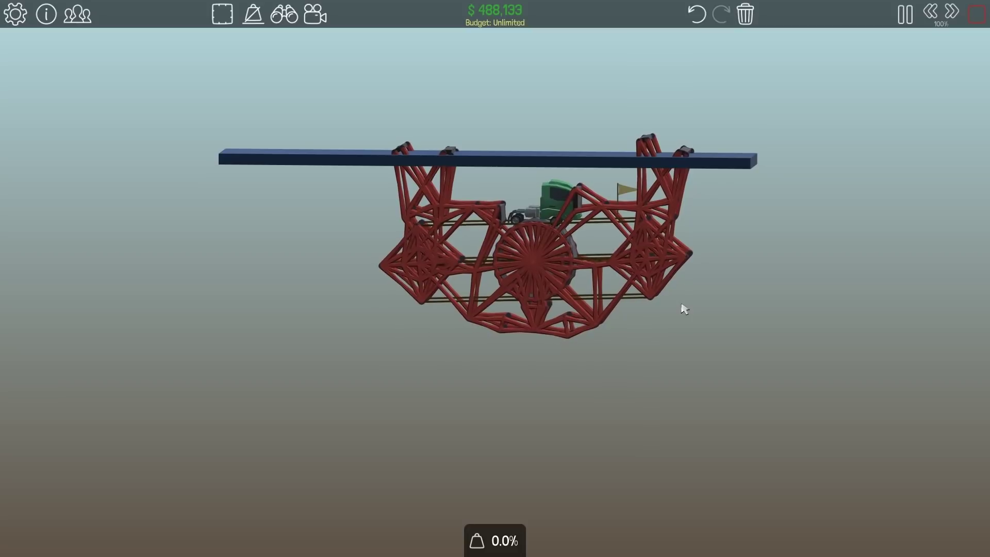
scroll(722, 233, up, 3)
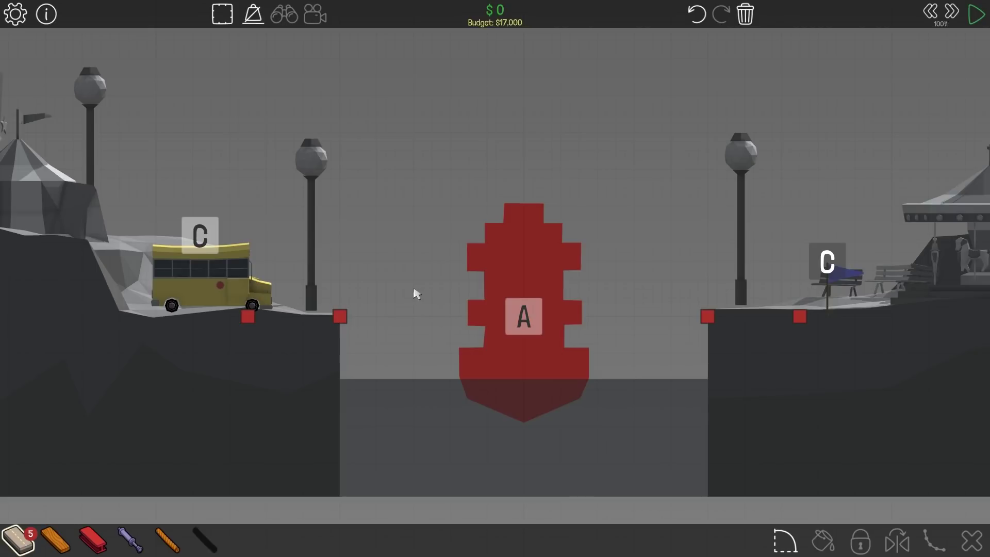
scroll(414, 293, down, 3)
Draw a sloped road from the left anchor up over the boat lane, then test it
click(340, 318)
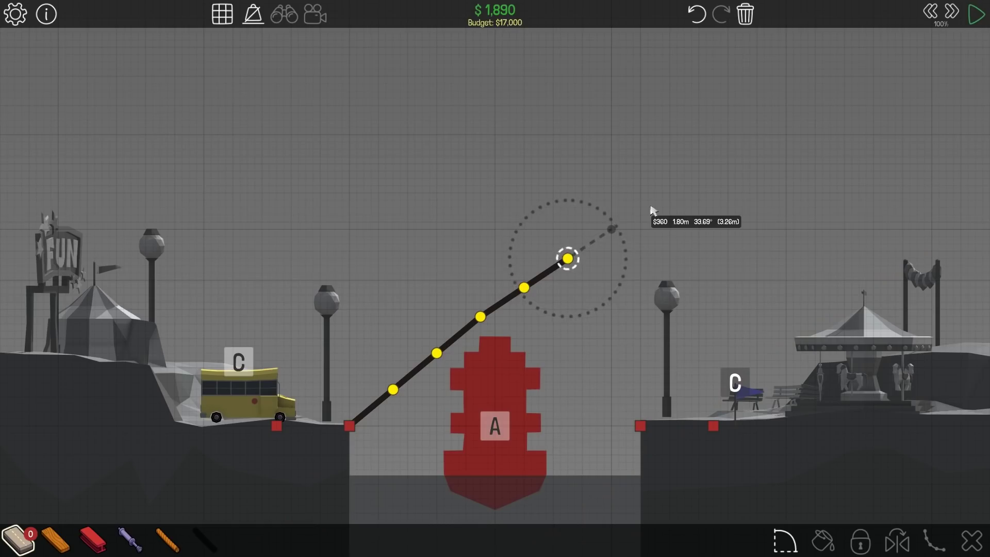
click(831, 133)
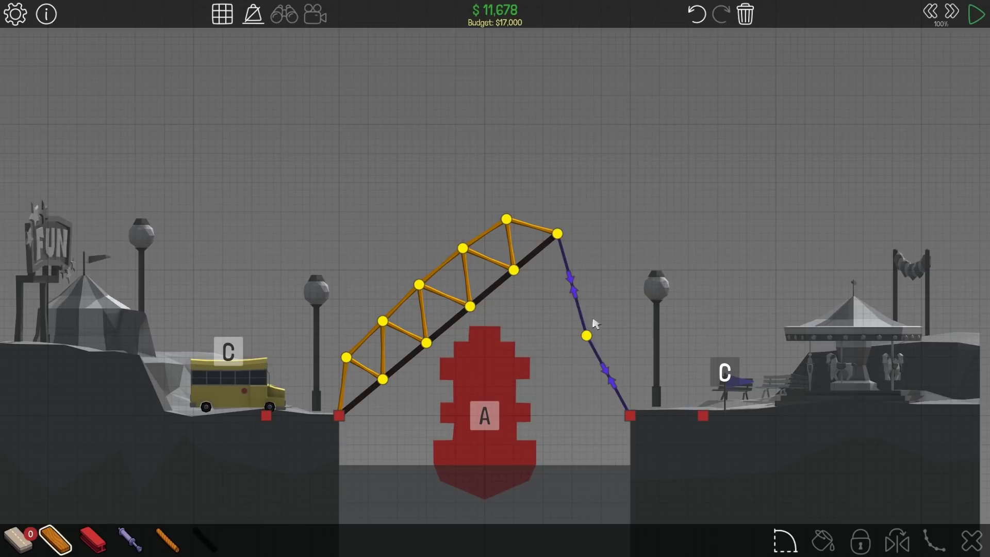
key(space)
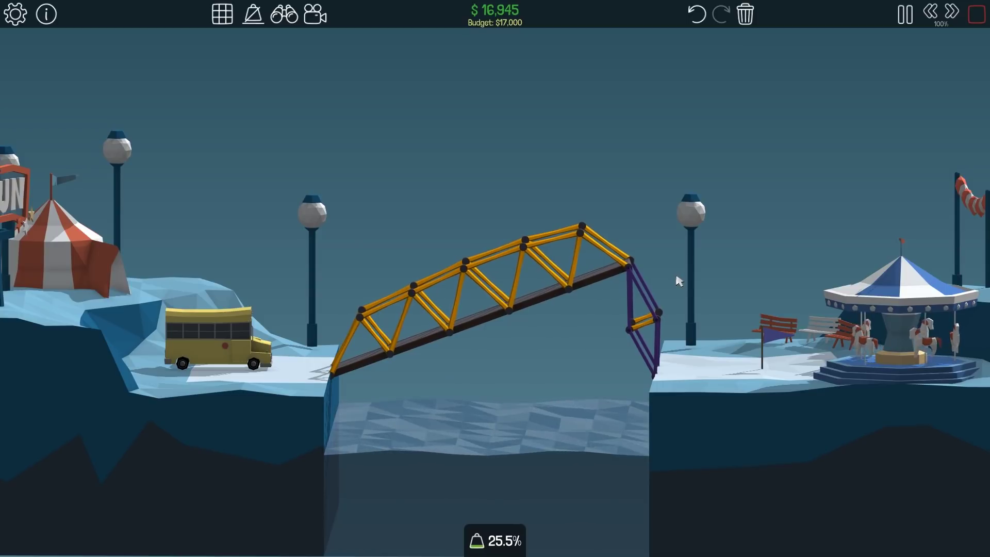
scroll(585, 449, up, 2)
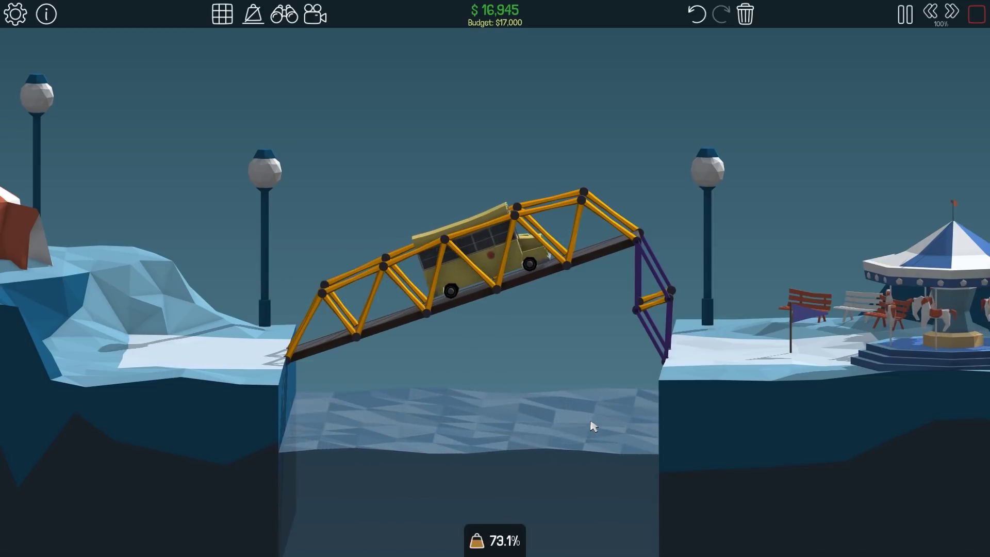
Follow the bus across the sloped truss bridge until Level Complete appears
drag(765, 410, 577, 420)
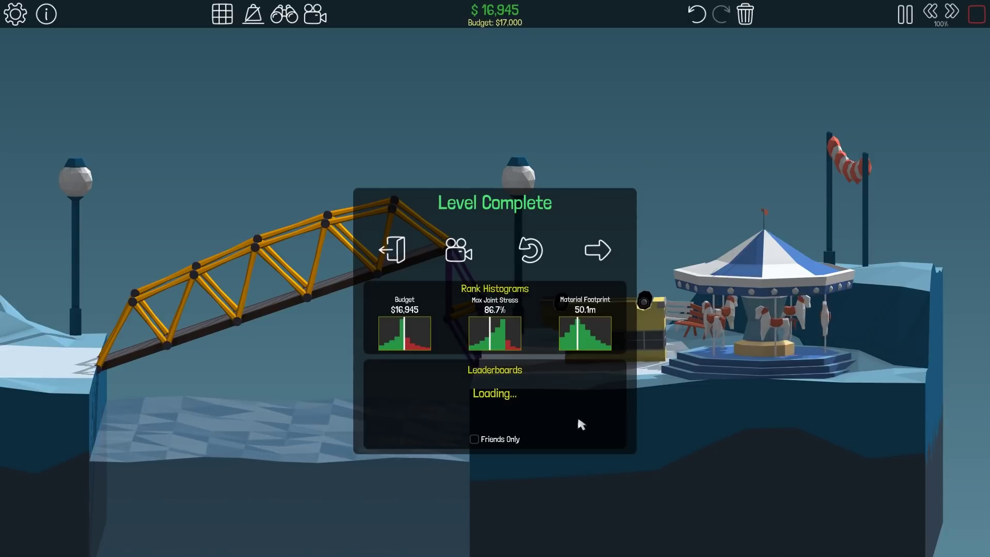
Start level 5-5 Low Budget Overpass and turn a raised arc into a road over the canal
click(599, 249)
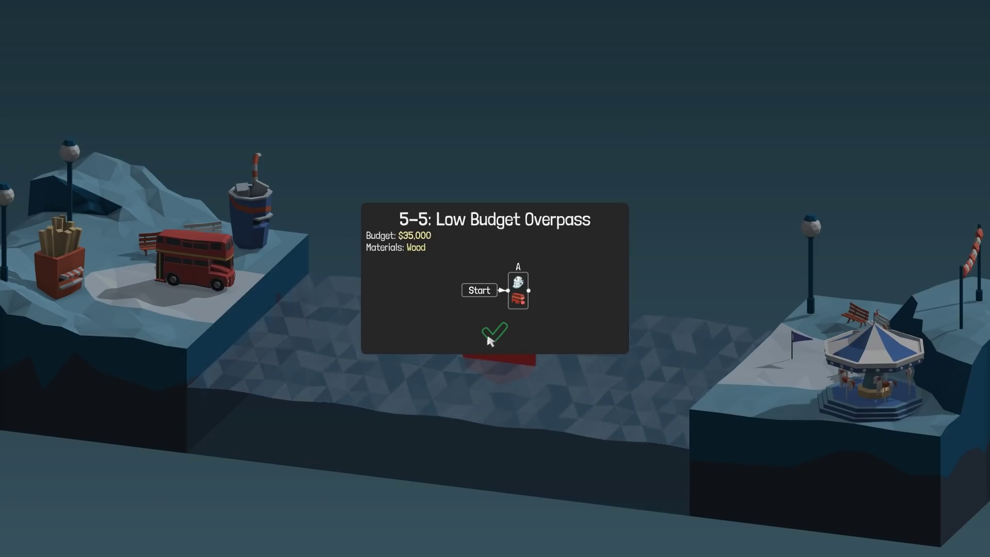
click(492, 334)
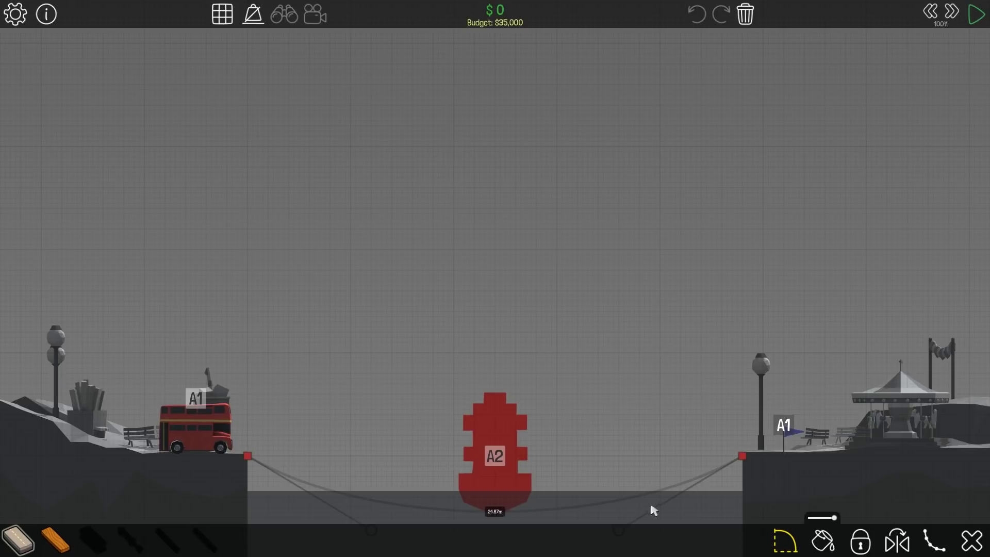
drag(616, 392, 618, 371)
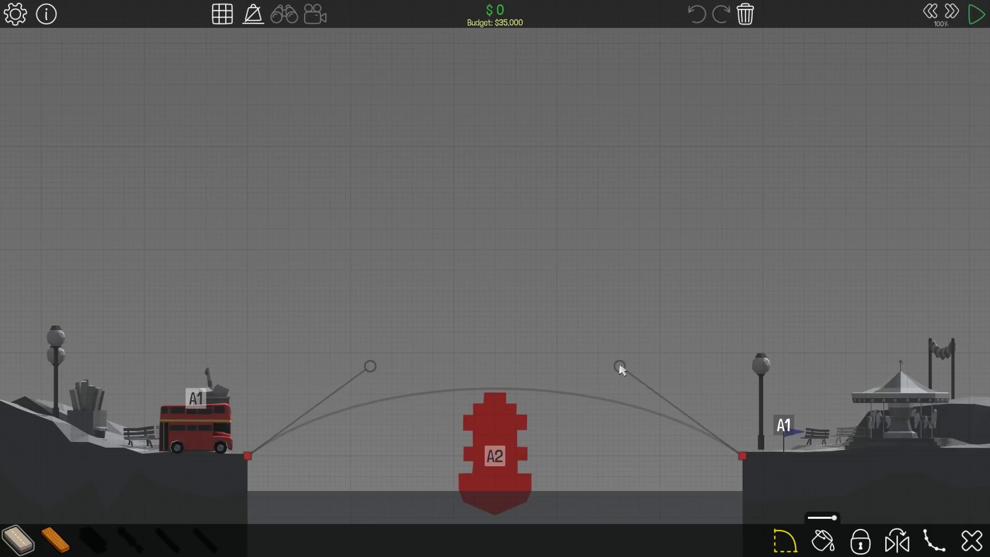
drag(557, 363, 537, 370)
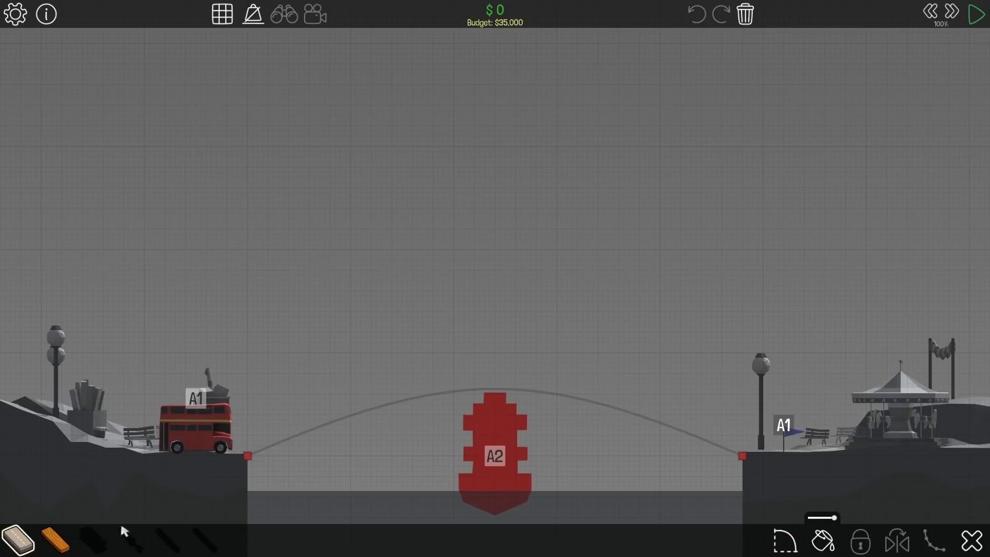
click(820, 544)
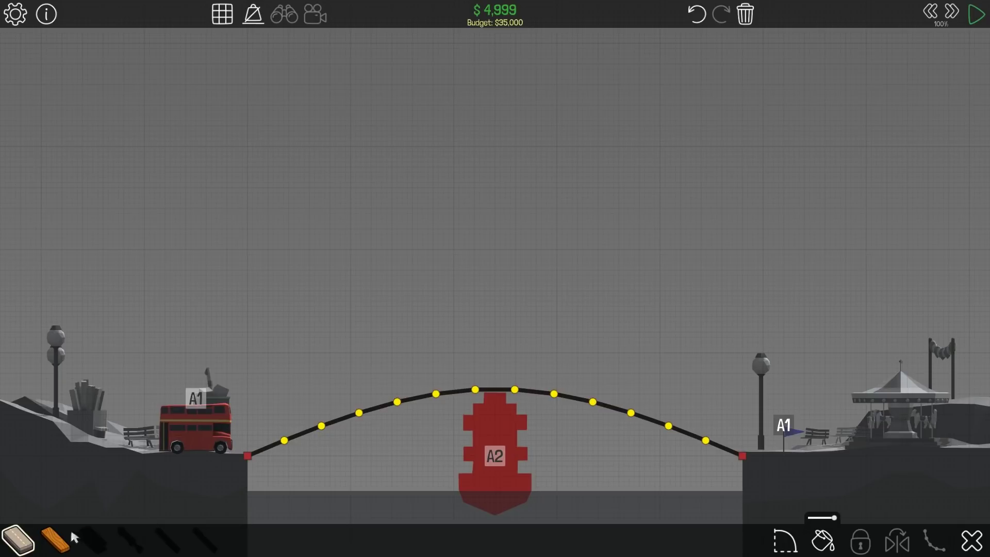
Undo the duplicated upper arch and fill the arched road with a wooden truss
click(60, 541)
drag(495, 391, 496, 375)
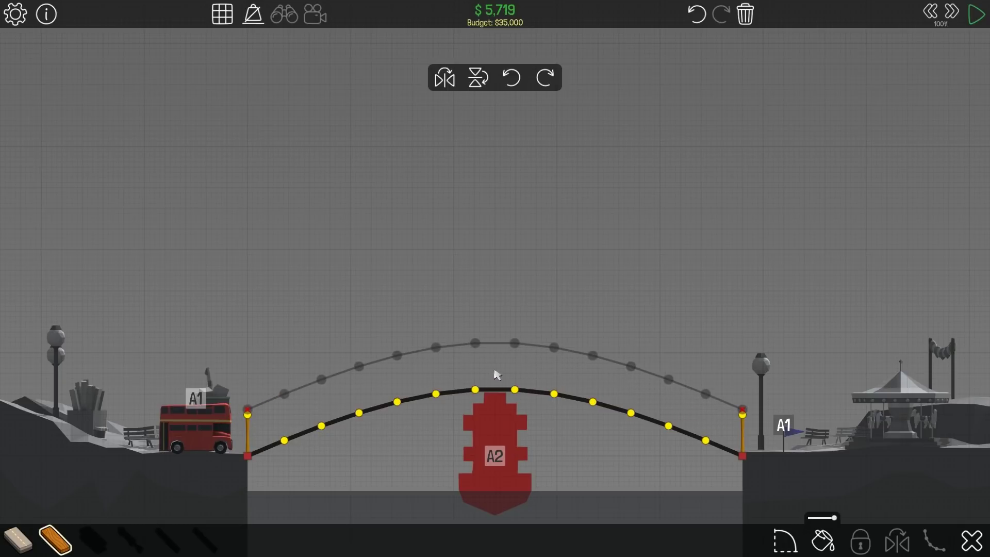
click(495, 375)
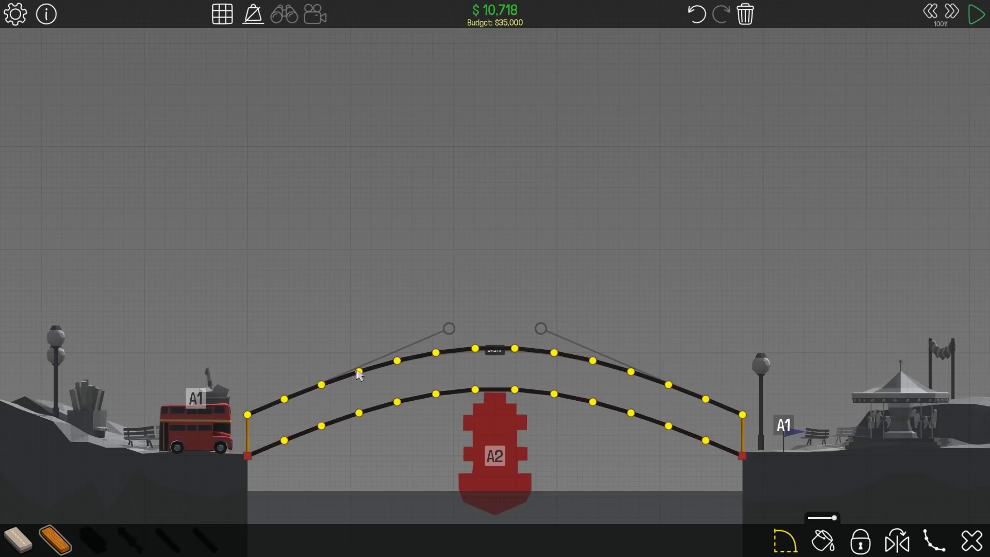
scroll(315, 373, up, 2)
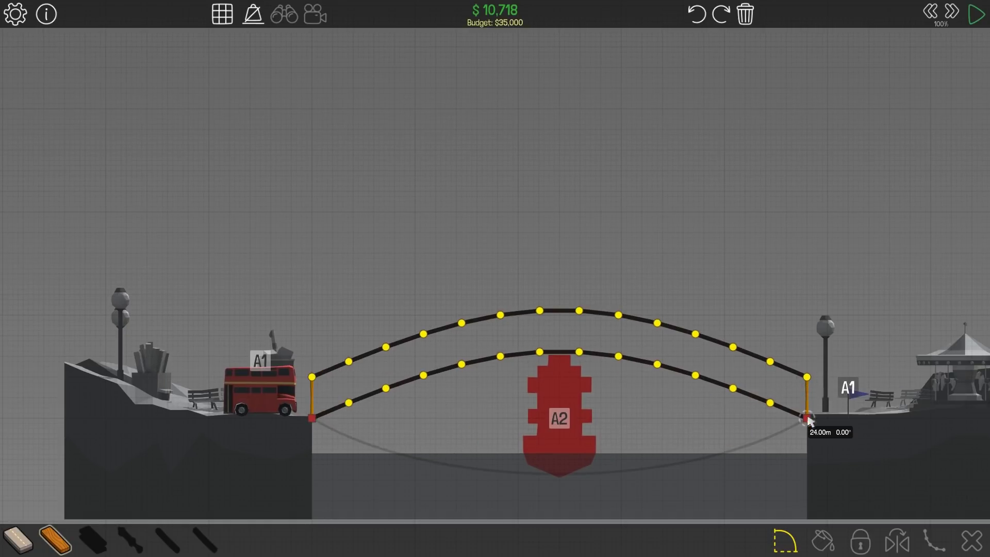
drag(649, 334, 624, 280)
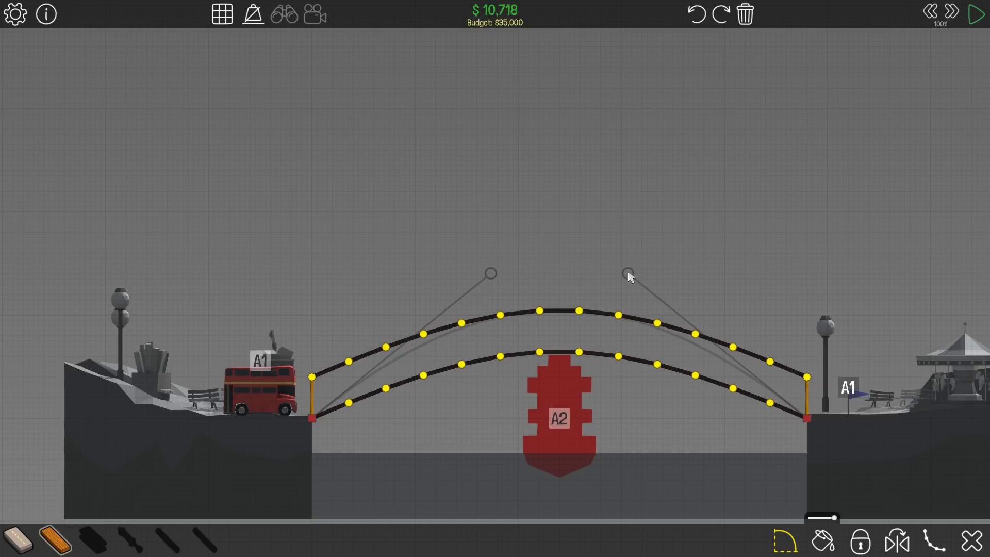
key(ctrl+z)
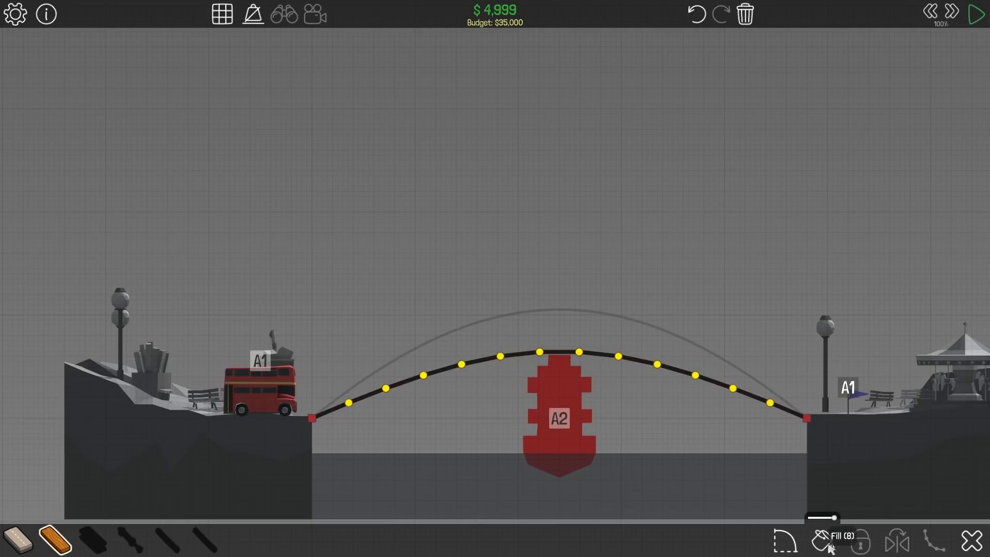
click(824, 542)
Test the truss arch twice, stopping each run to return to building
key(space)
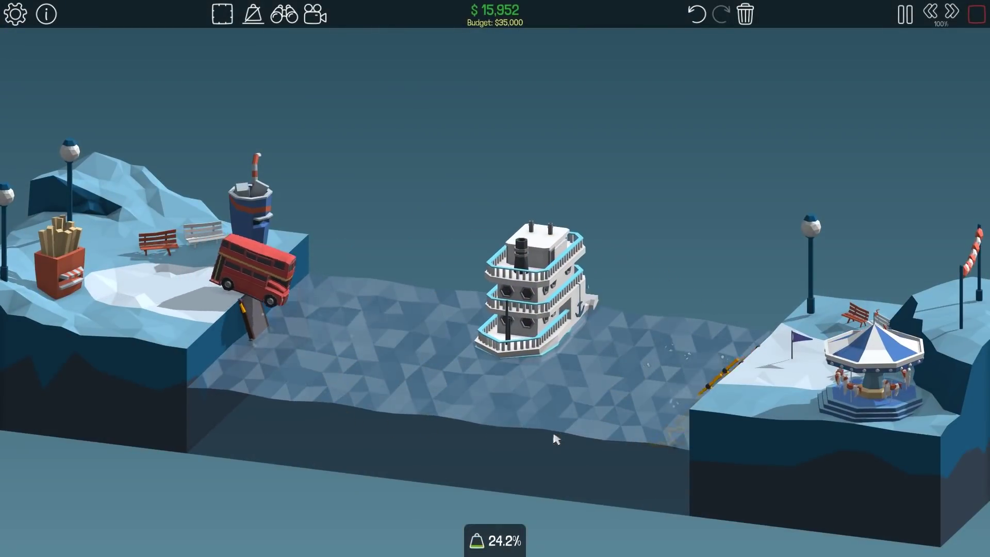
key(space)
key(space)
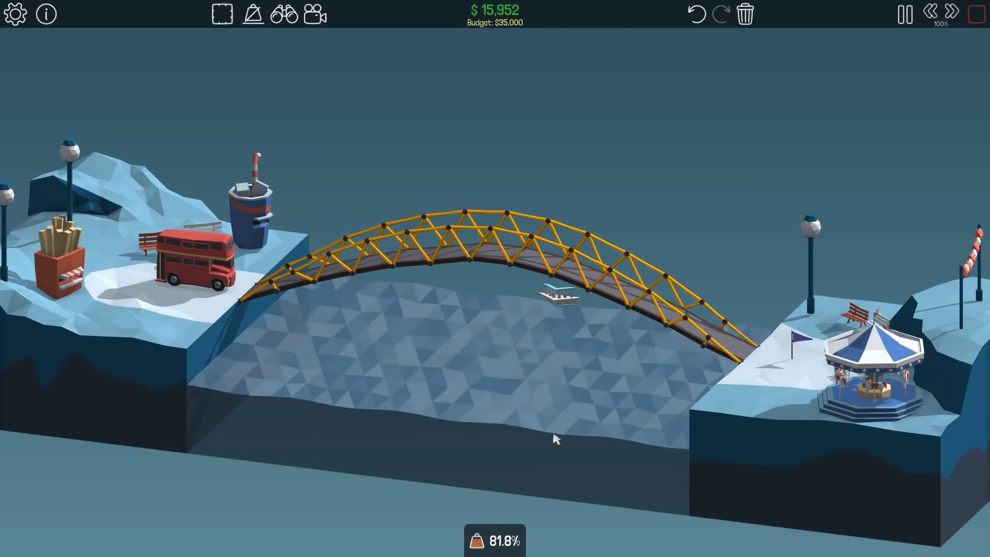
key(space)
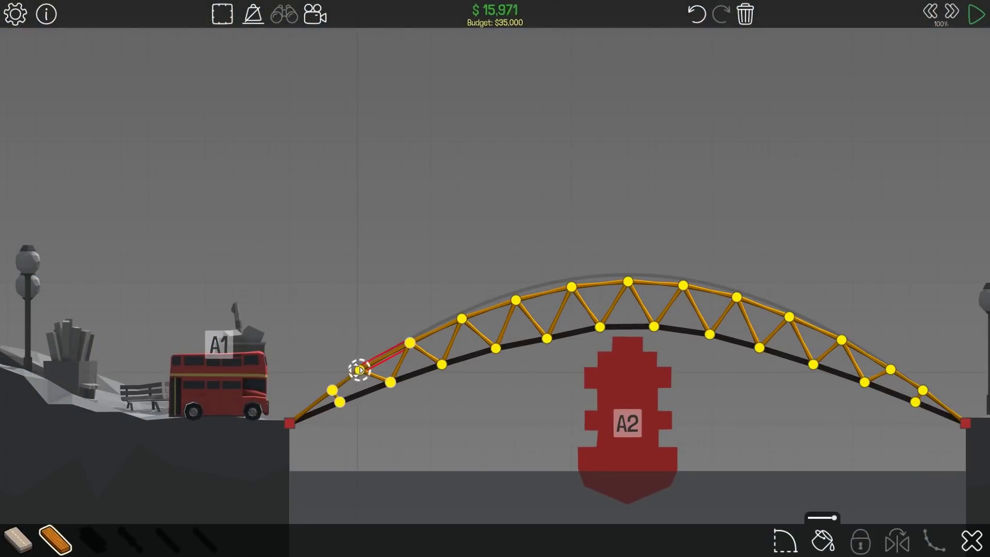
key(space)
key(space)
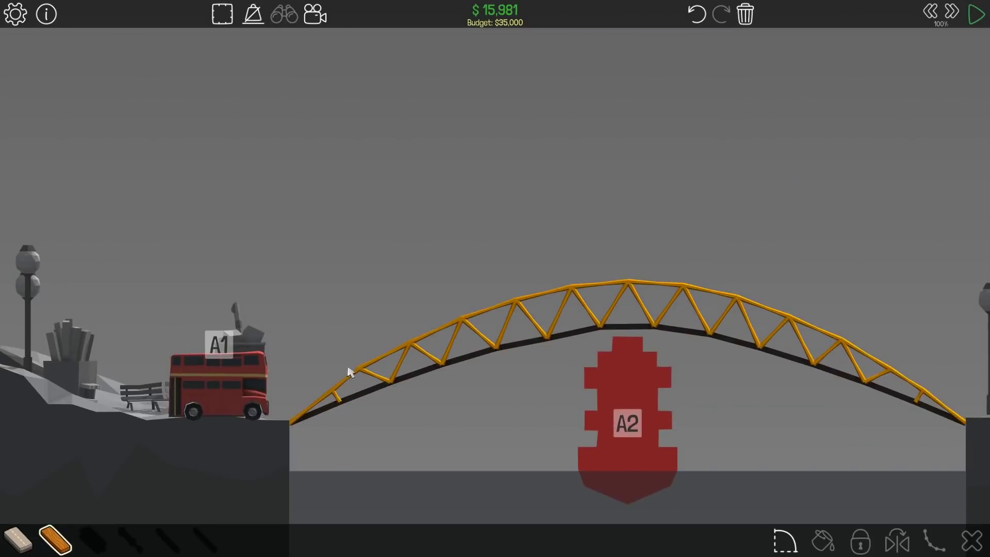
Add reinforcing beams near the arch's left and right ends and retest after each
click(356, 368)
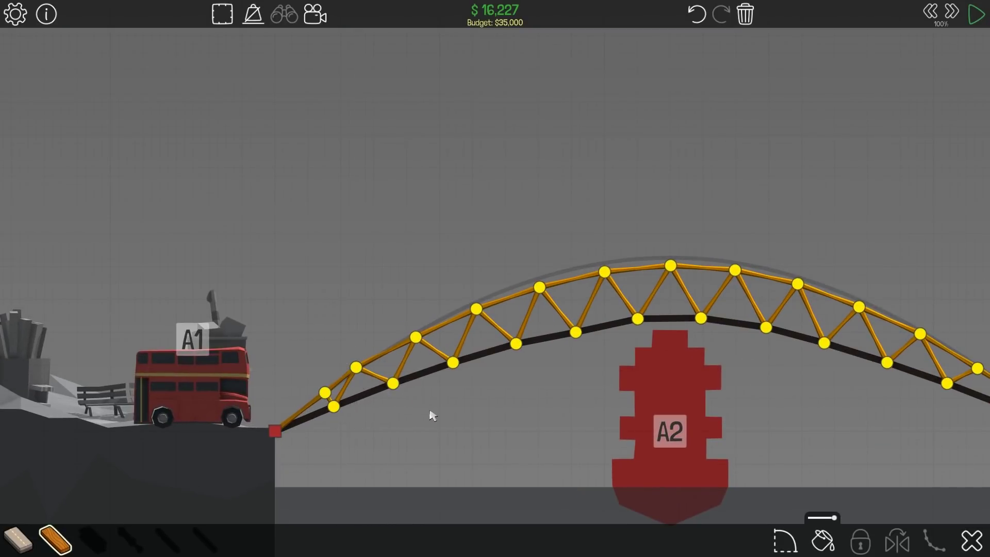
scroll(439, 418, down, 2)
key(space)
key(space)
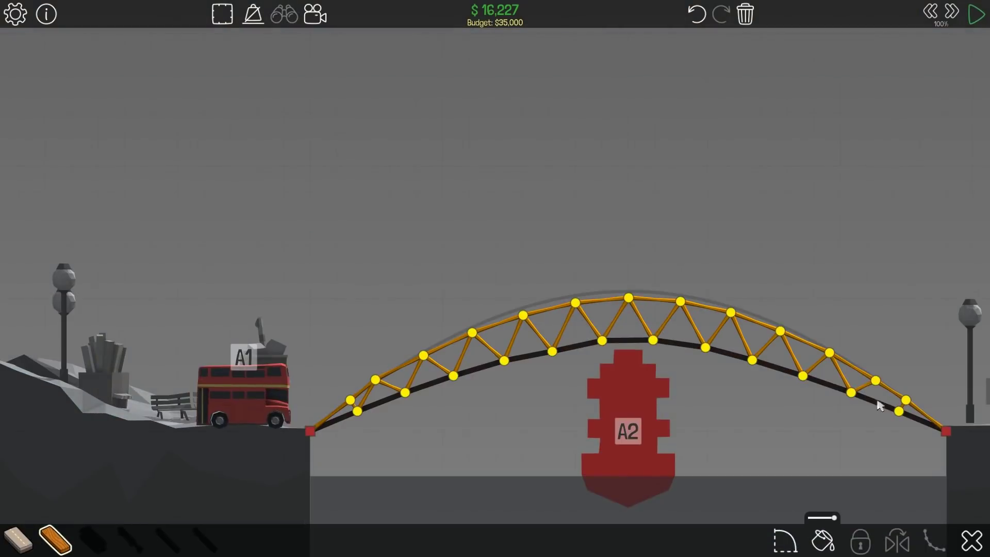
click(850, 401)
key(space)
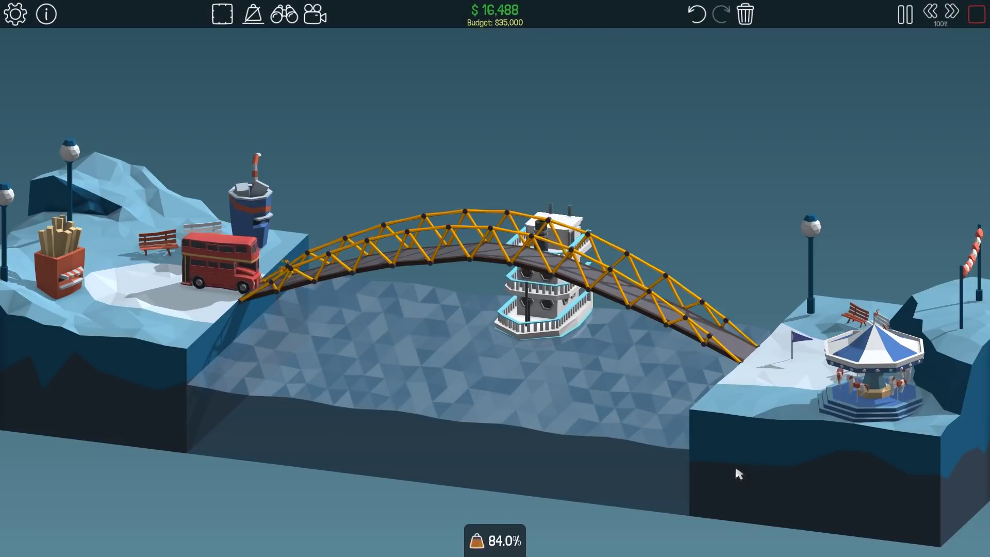
key(space)
key(space)
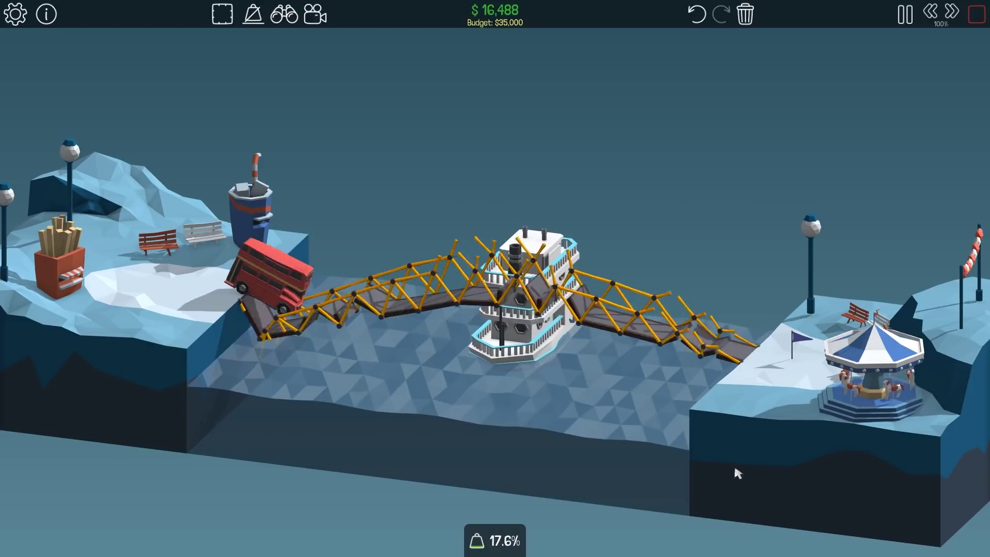
key(space)
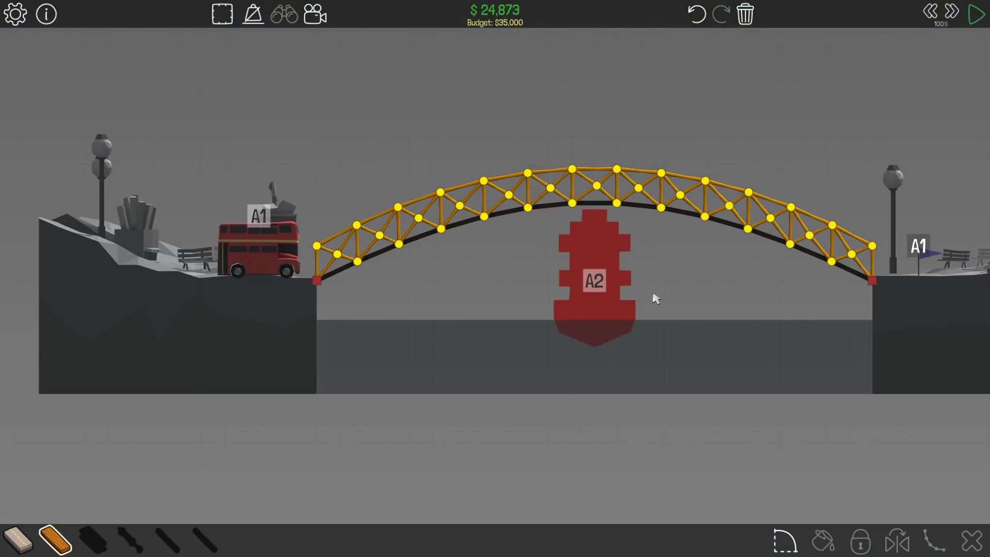
key(space)
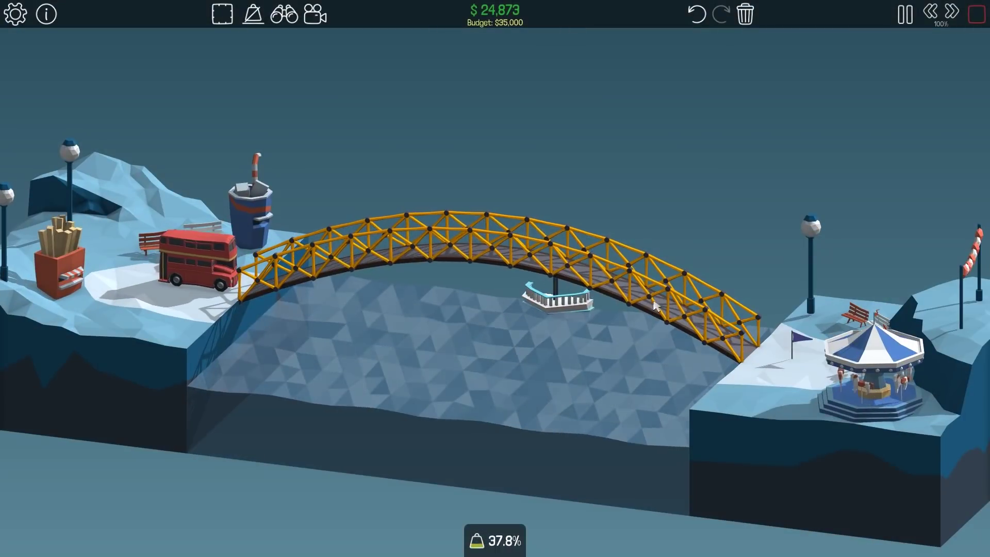
scroll(563, 363, up, 2)
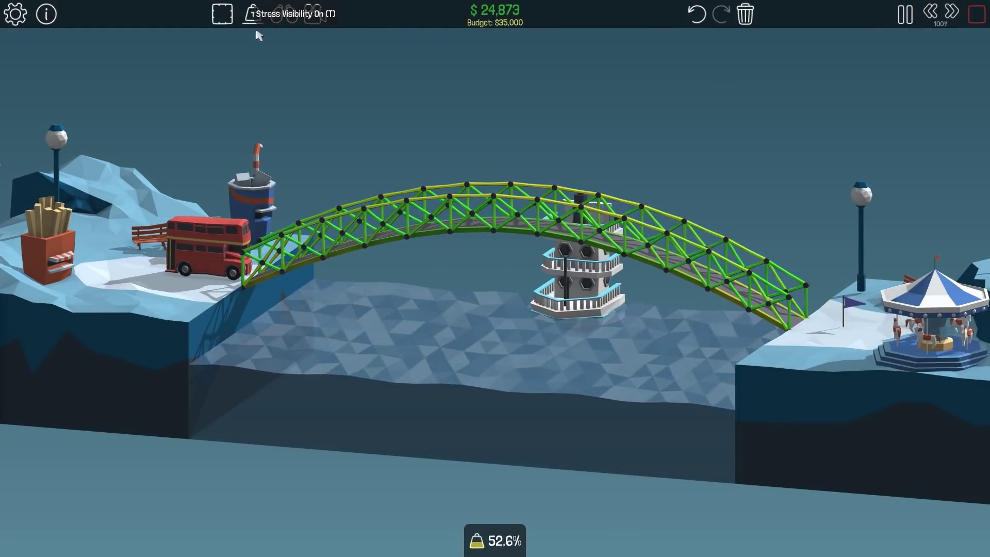
scroll(302, 333, up, 2)
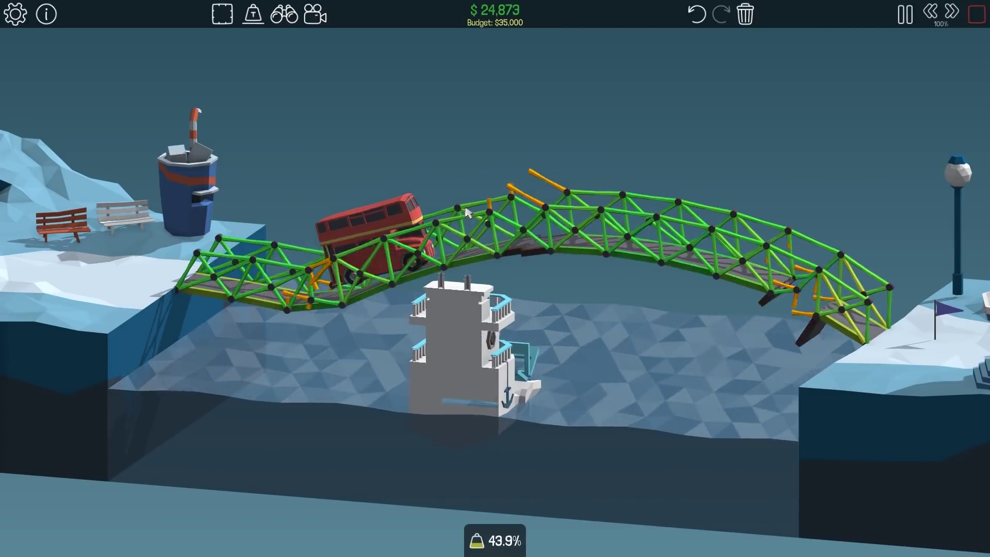
Paste a duplicated truss layer onto the arch, test it, and restart after the failure
key(space)
key(space)
key(ctrl+v)
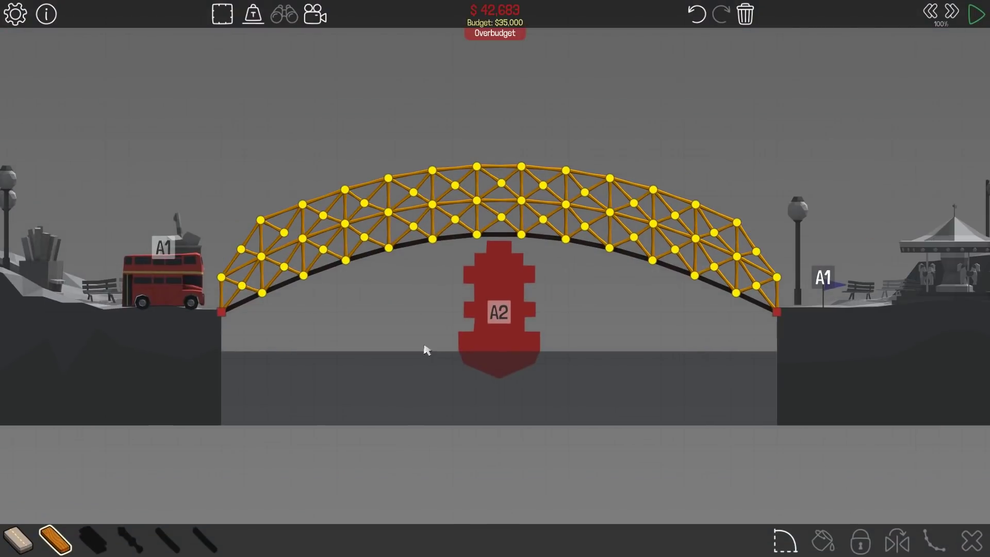
key(space)
key(space)
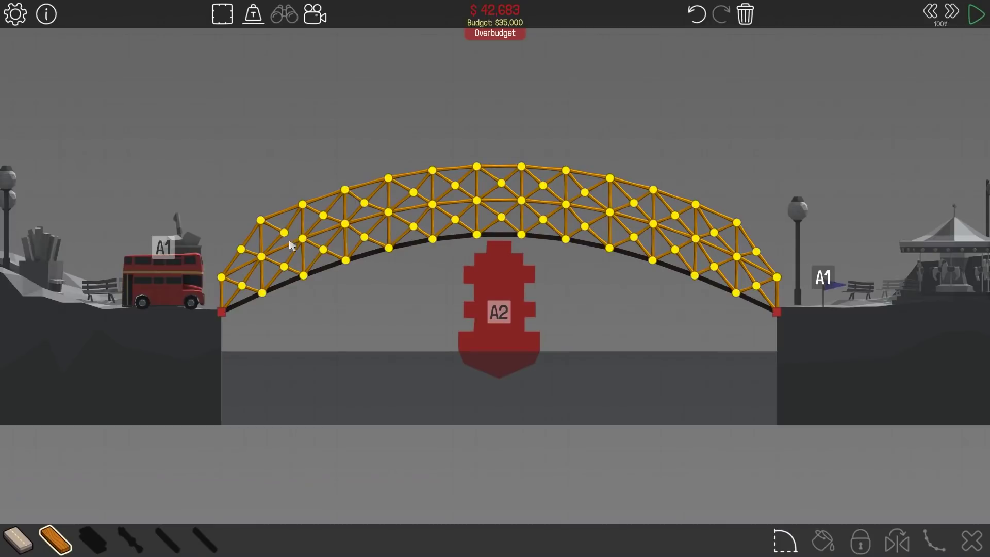
key(space)
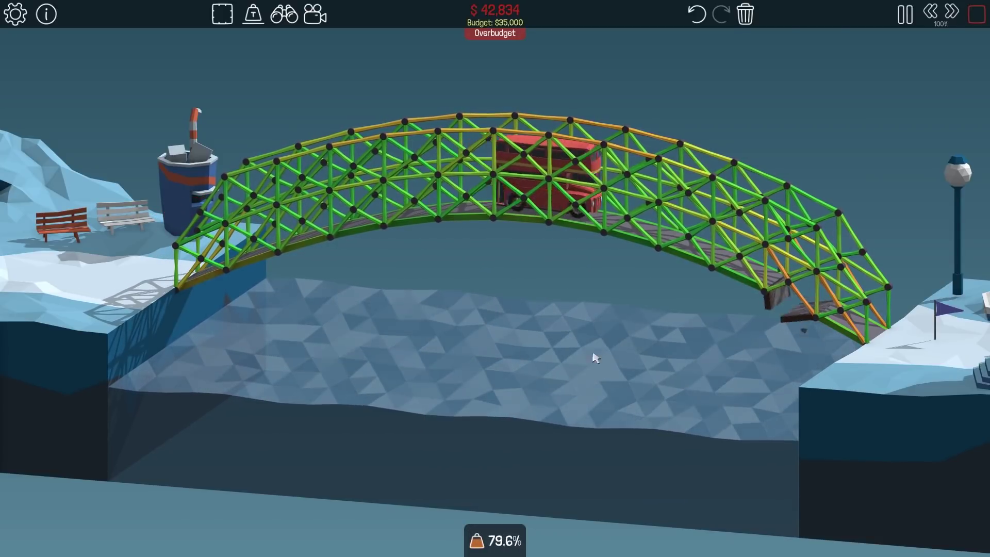
scroll(608, 361, down, 3)
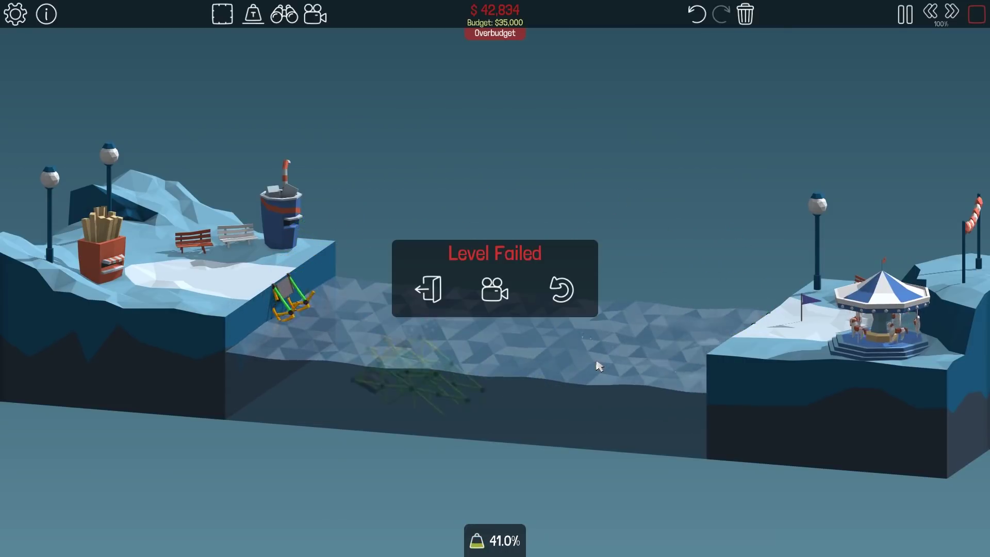
key(space)
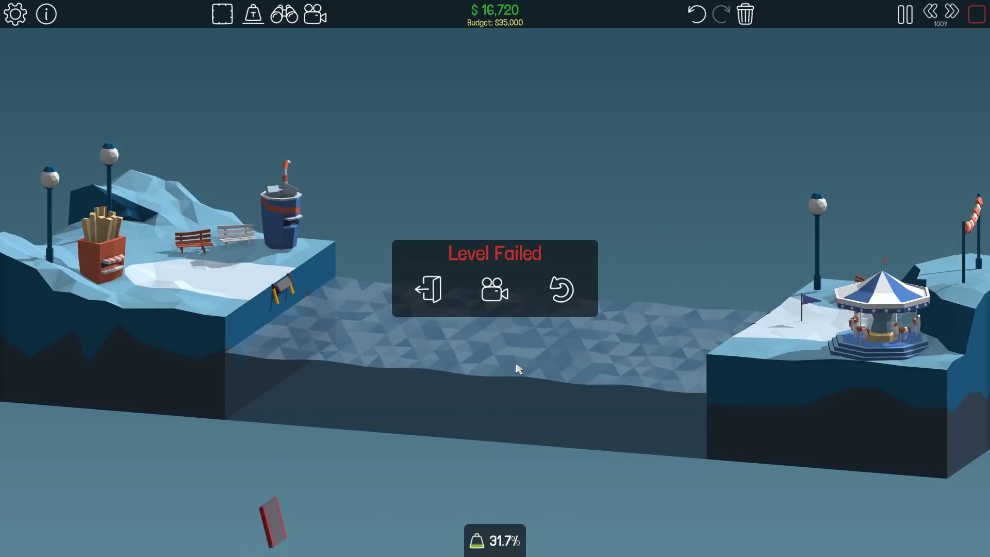
Retry the failed level twice, running and then stopping the bridge test
click(561, 291)
scroll(502, 380, up, 1)
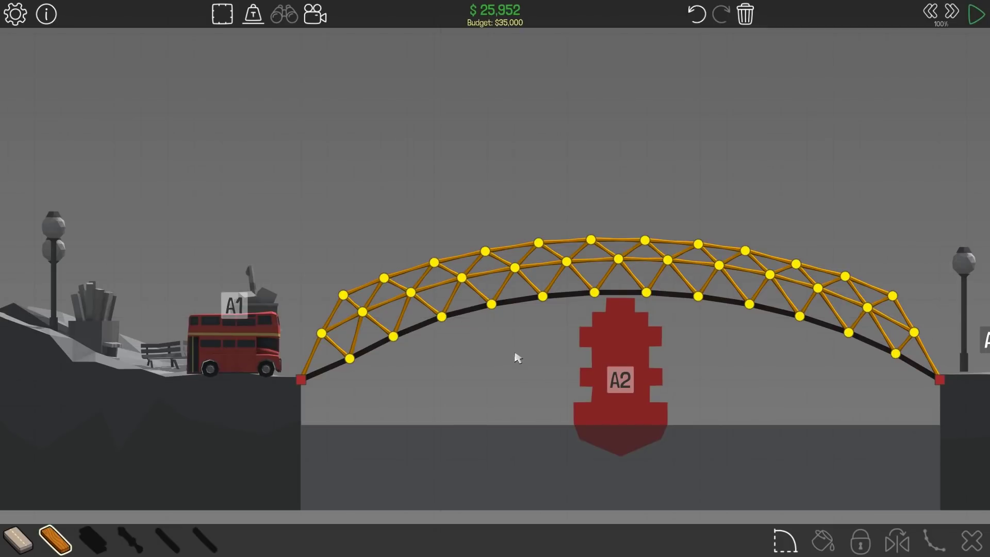
key(space)
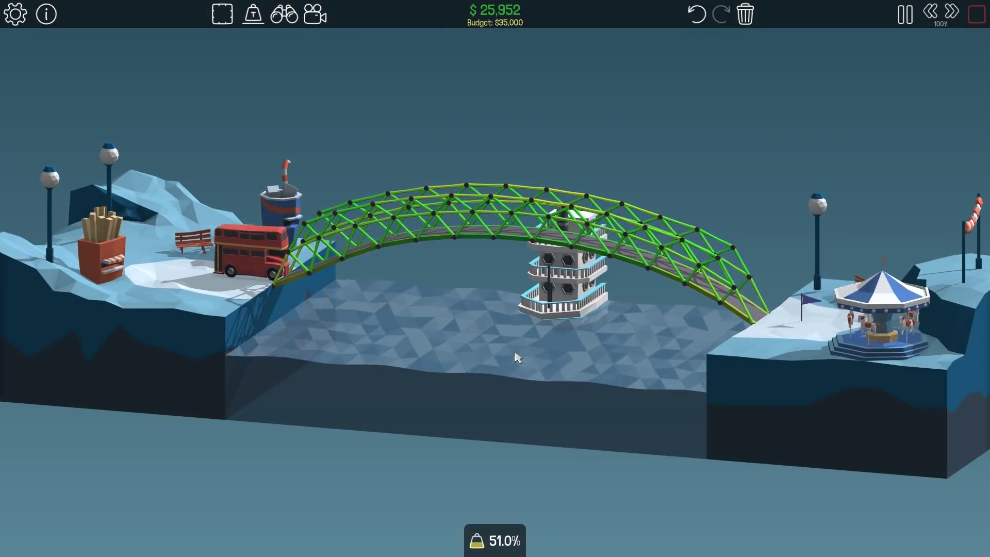
scroll(519, 360, up, 1)
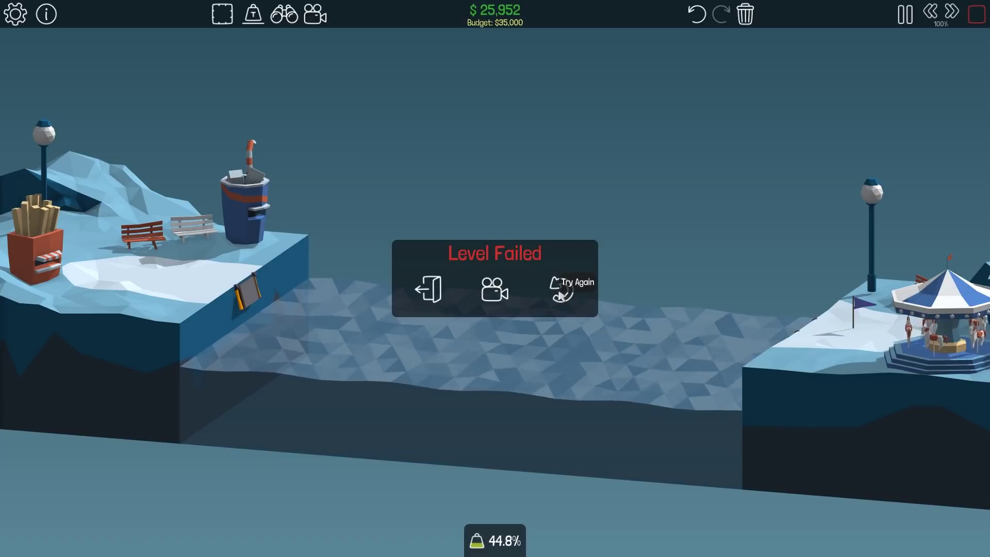
click(561, 290)
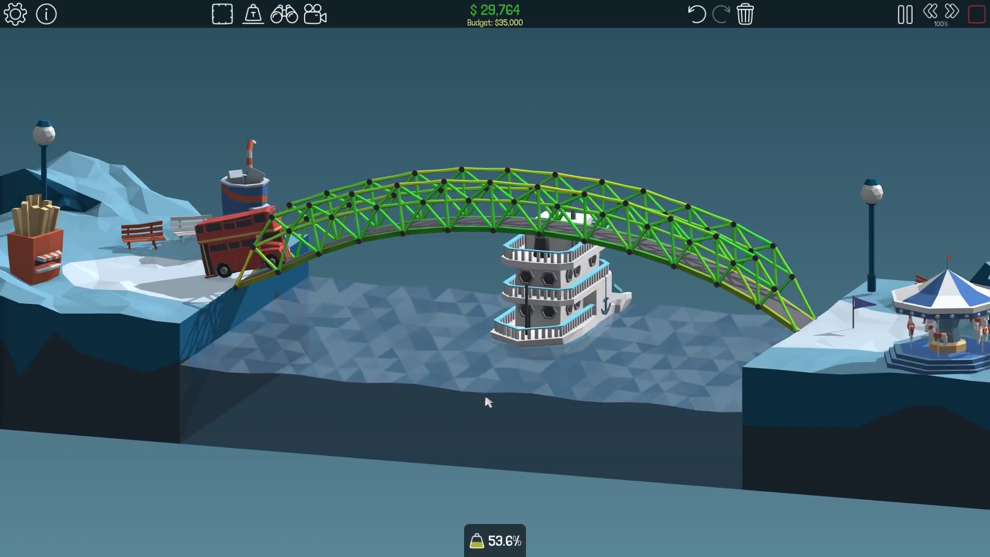
key(space)
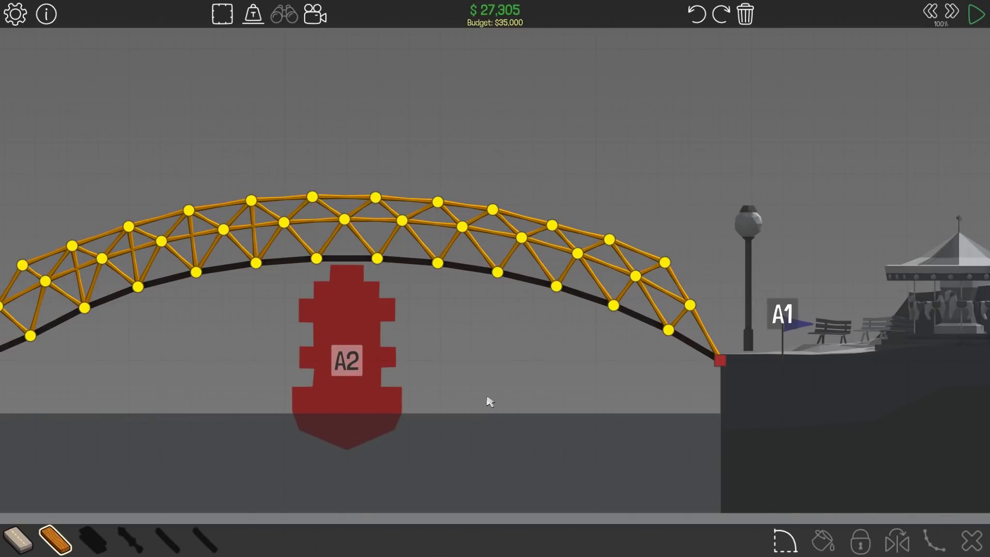
scroll(115, 398, down, 3)
scroll(212, 399, up, 3)
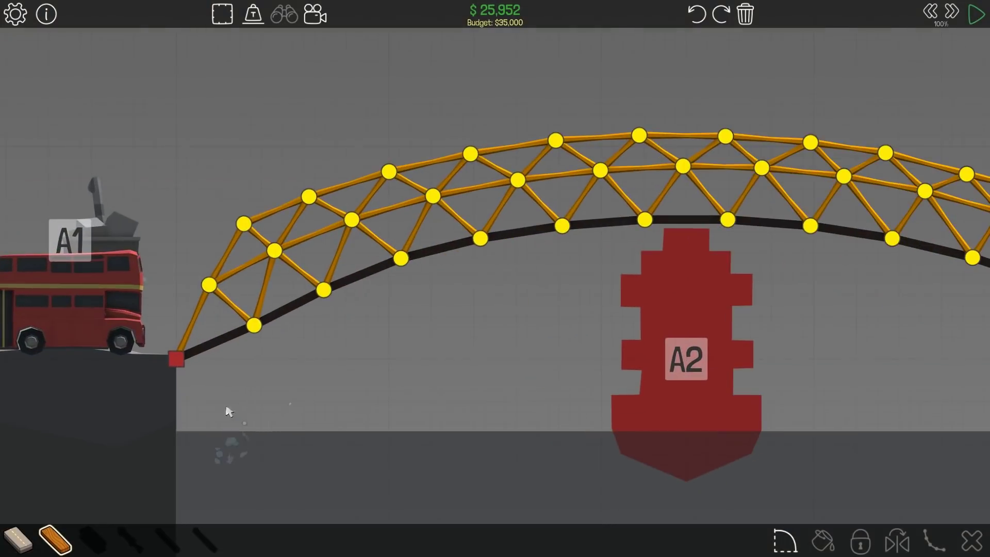
Draw a new wood member down from the arch's left anchor and rerun the test
drag(178, 360, 184, 444)
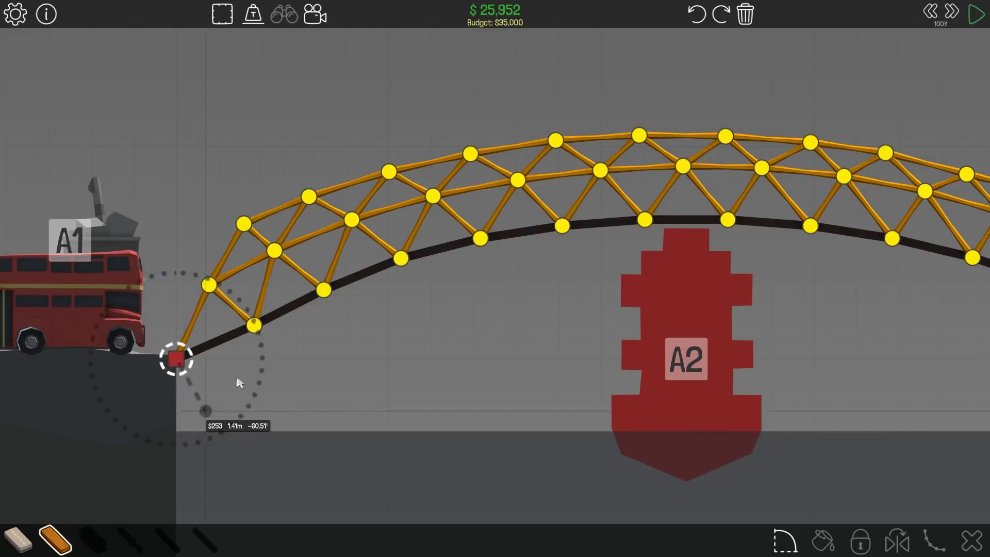
click(184, 442)
key(space)
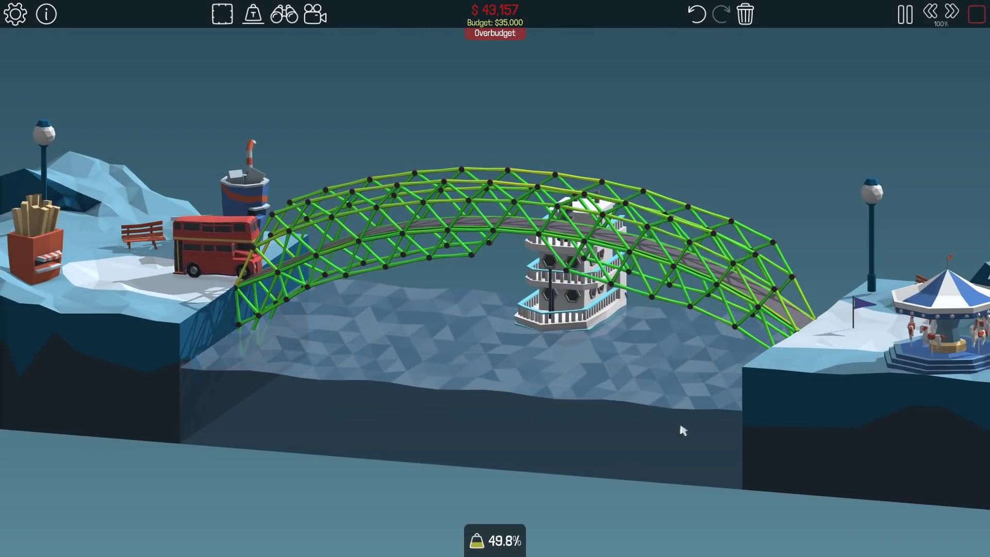
scroll(678, 421, up, 2)
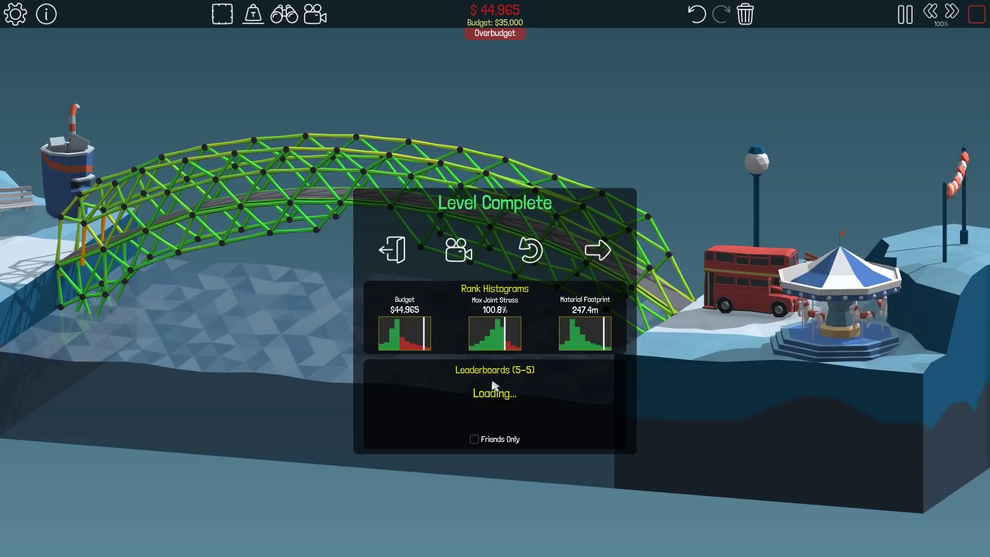
Advance from the completed level to the 5-6 Shipping Canal introduction
click(595, 251)
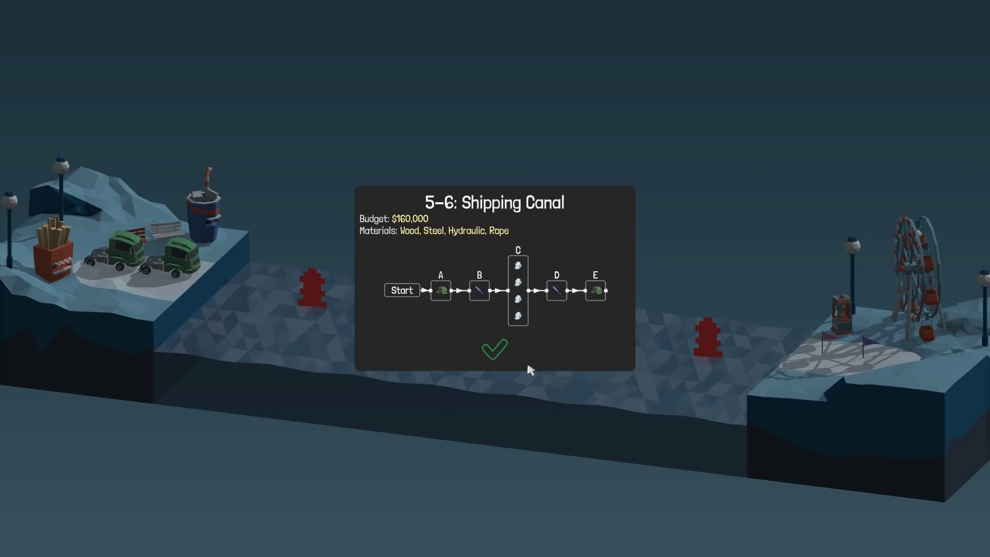
Dismiss the Shipping Canal intro and lay a road deck from the left to the right anchor
click(495, 356)
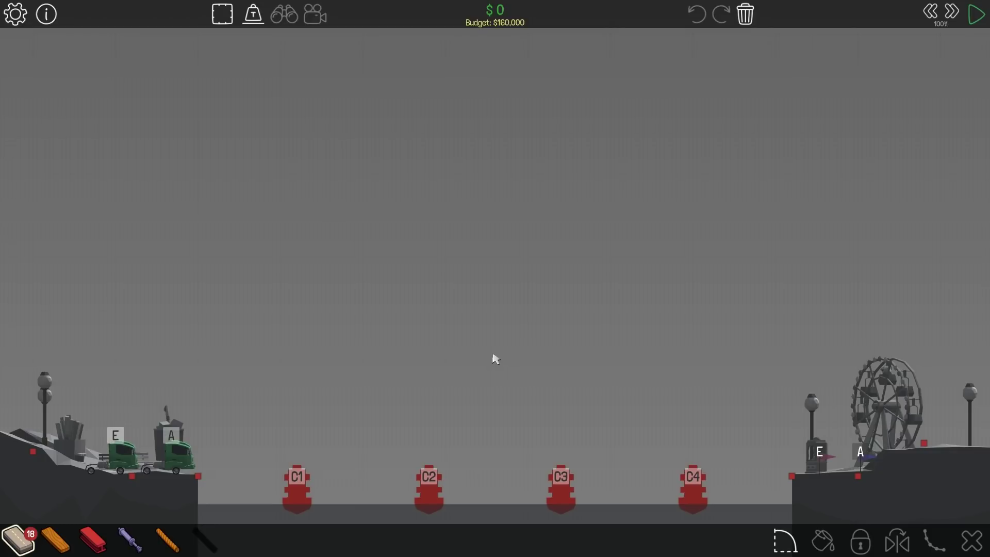
drag(199, 480, 820, 476)
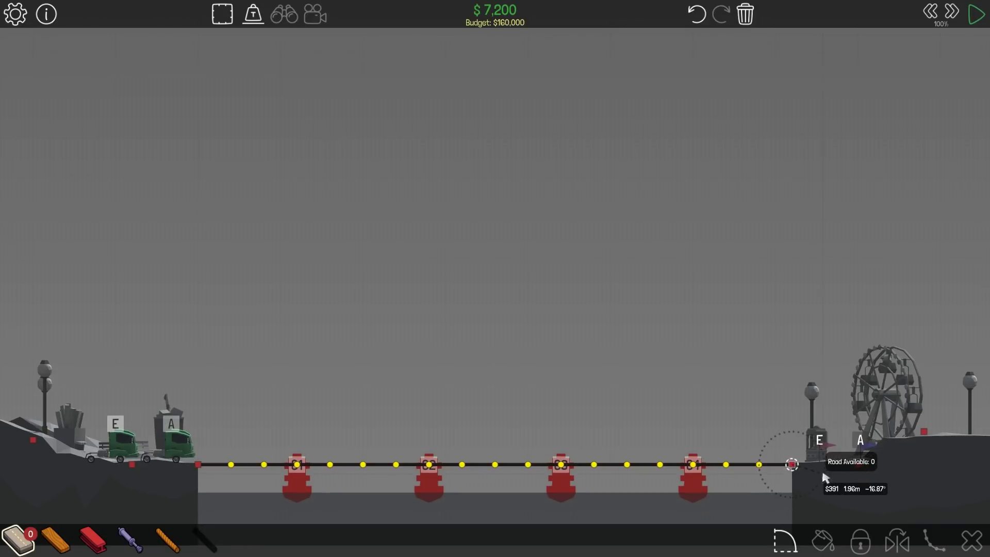
scroll(802, 499, up, 2)
drag(441, 500, 549, 474)
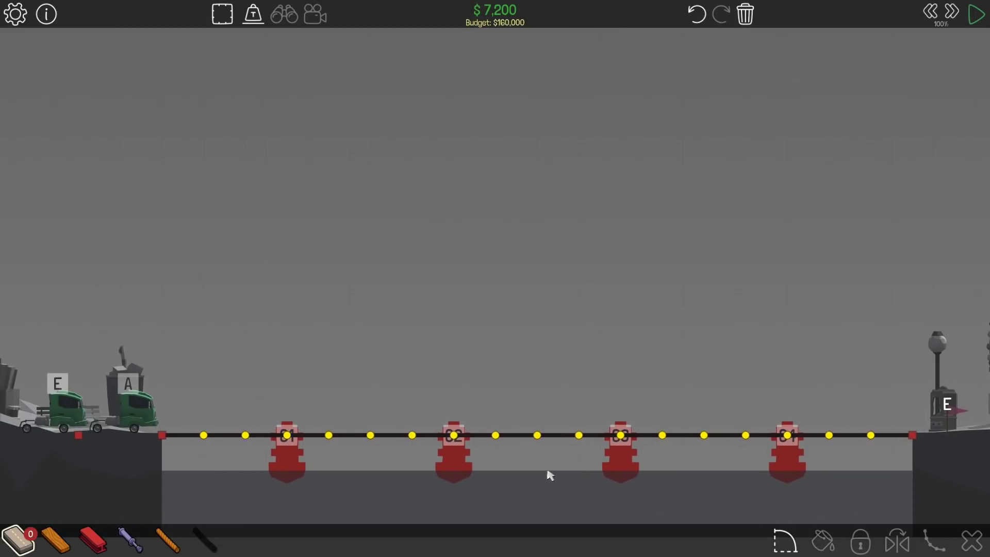
drag(488, 82, 530, 66)
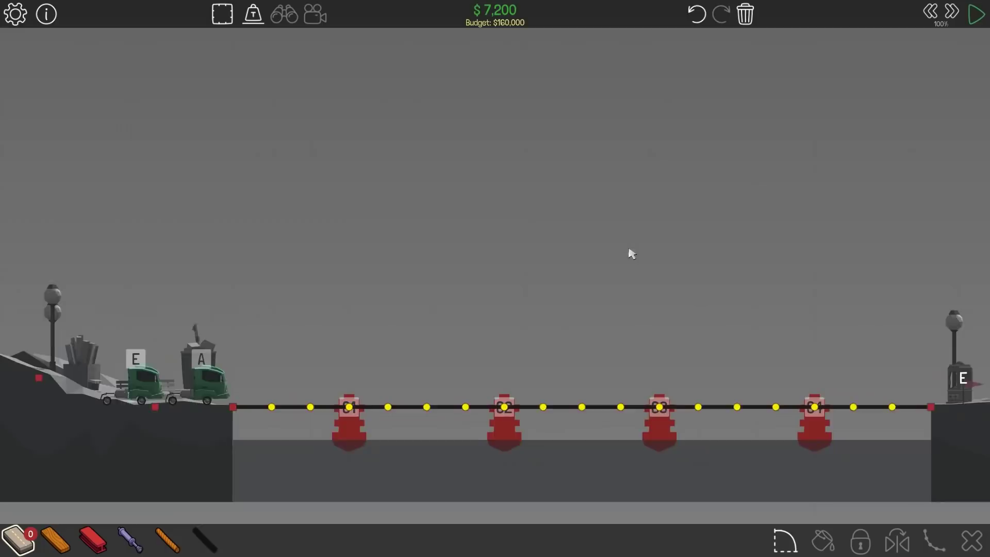
scroll(606, 233, down, 3)
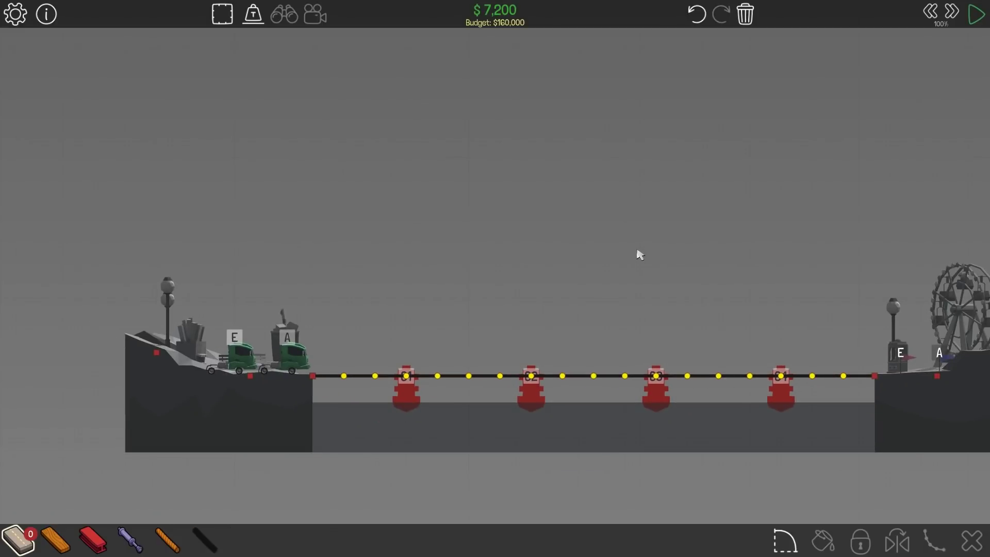
scroll(480, 418, up, 3)
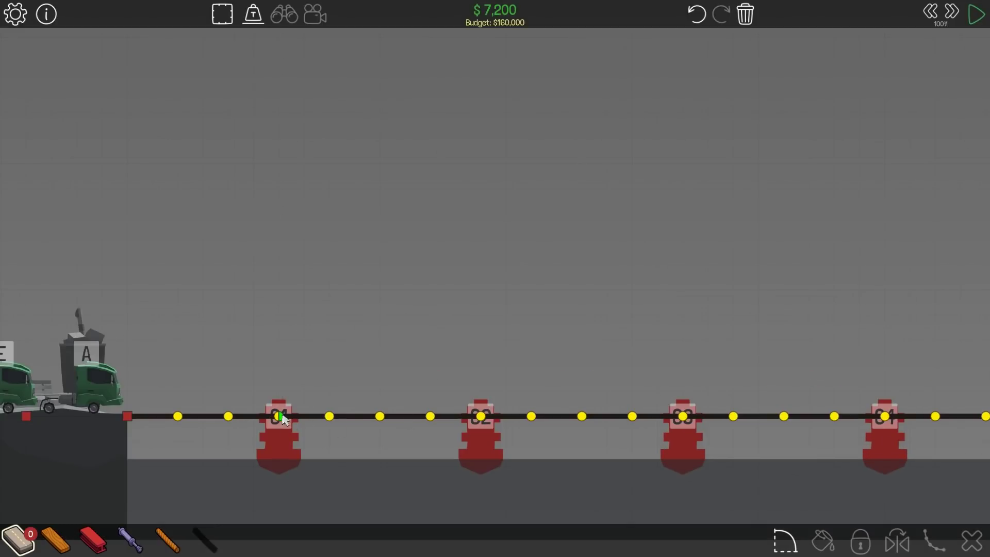
scroll(683, 419, down, 3)
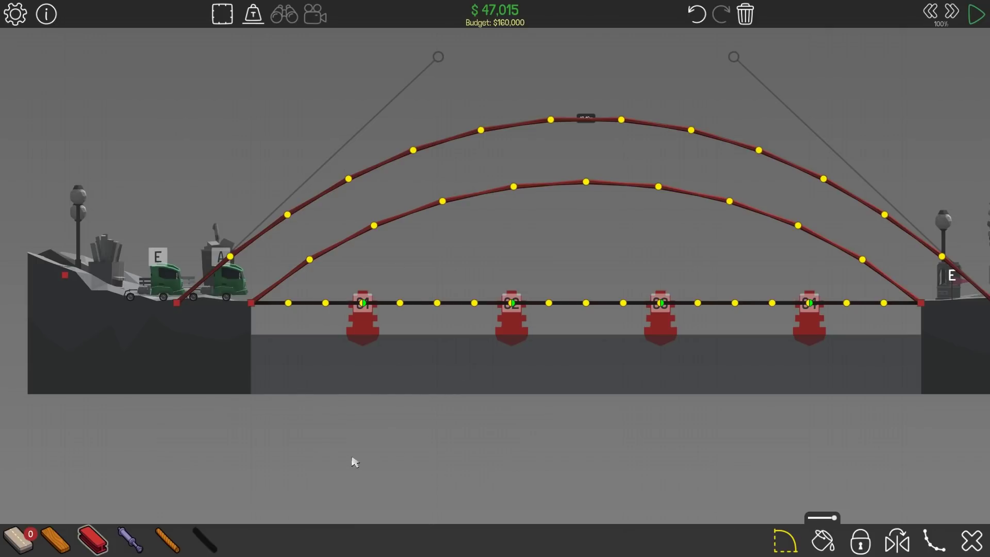
scroll(355, 461, down, 1)
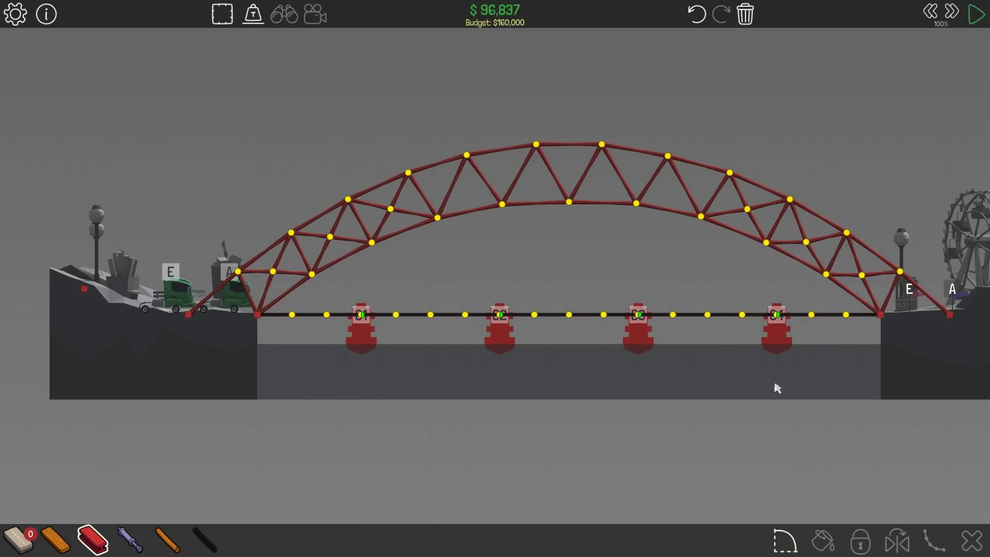
Test the arch and deck, then stamp three wooden truss sections under the first span
key(space)
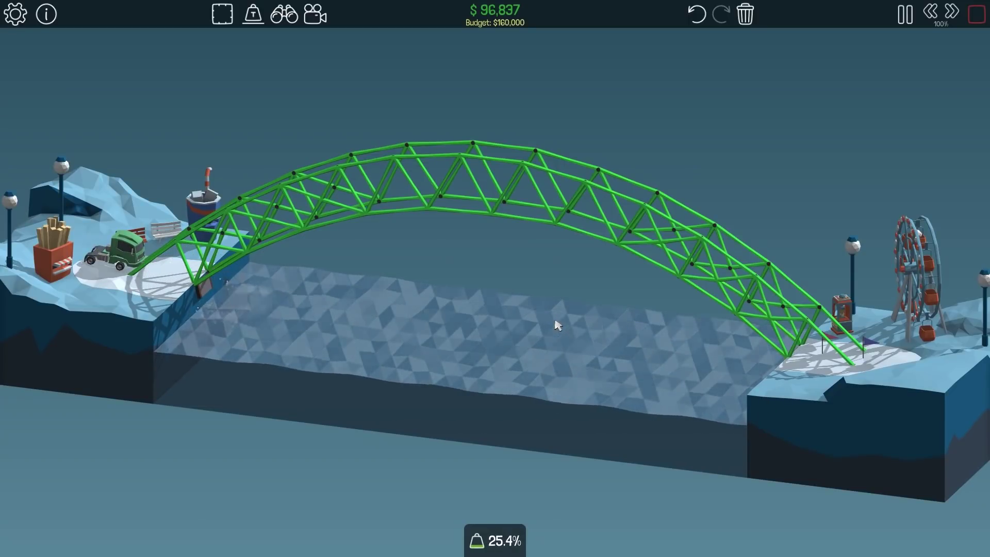
key(space)
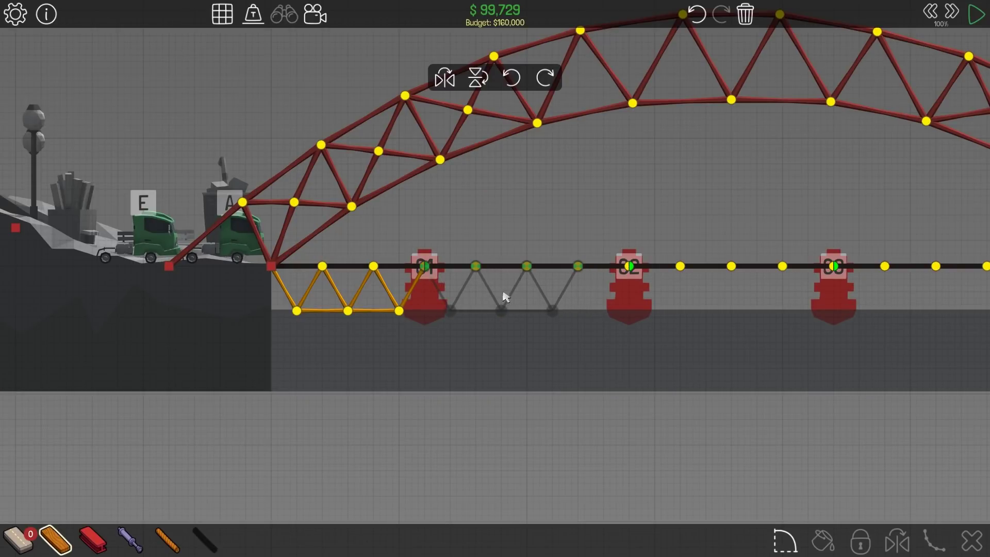
click(504, 297)
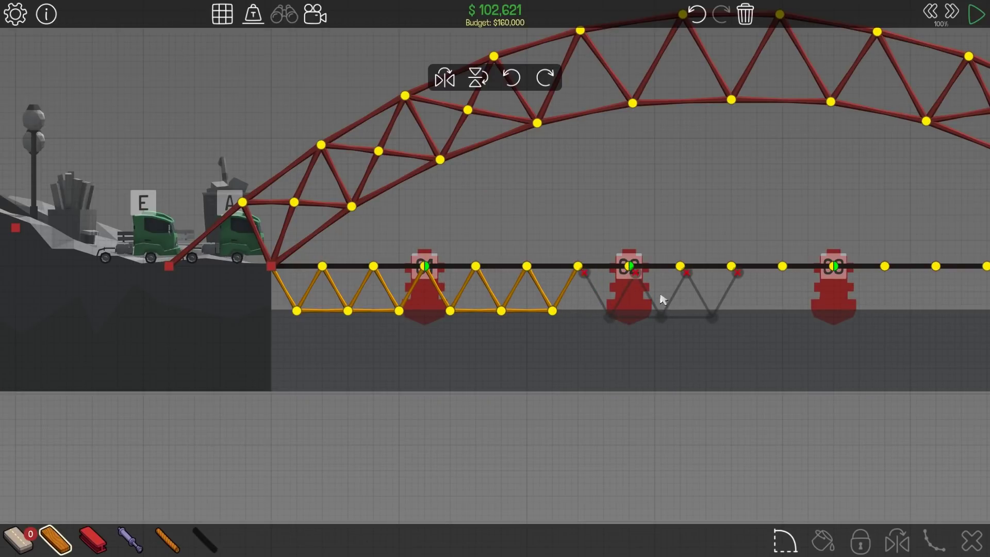
click(656, 296)
click(811, 297)
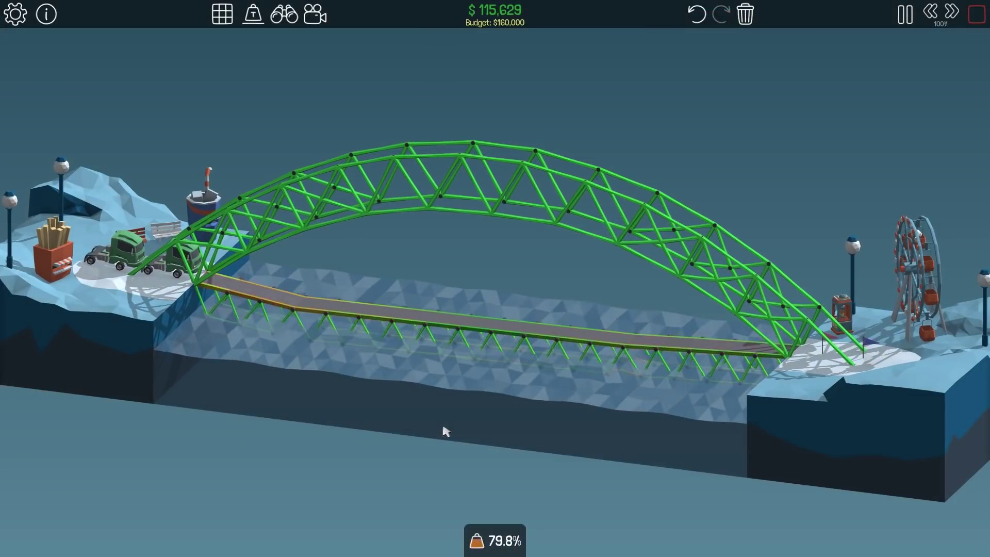
Briefly rerun the simulation to check the trussed deck, then return to editing
key(space)
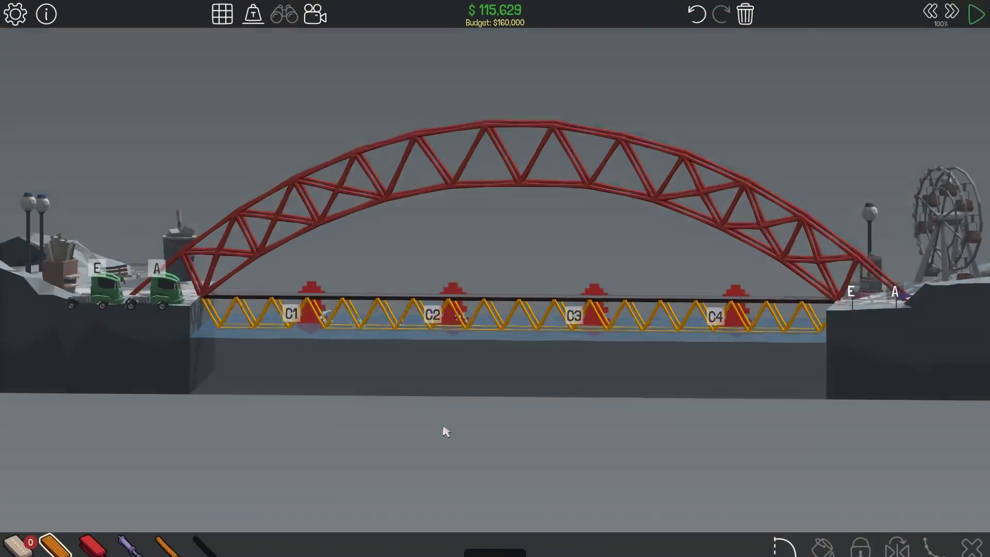
key(space)
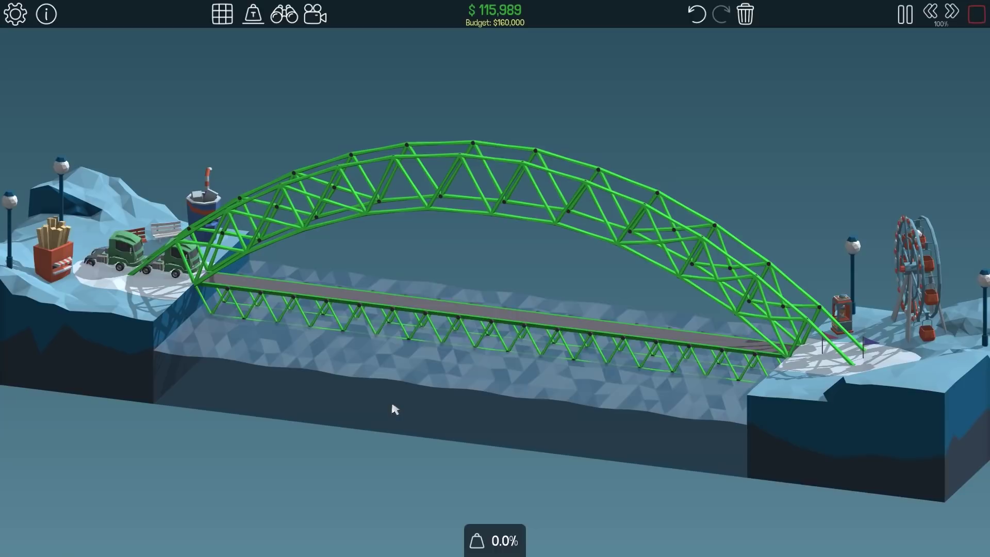
key(space)
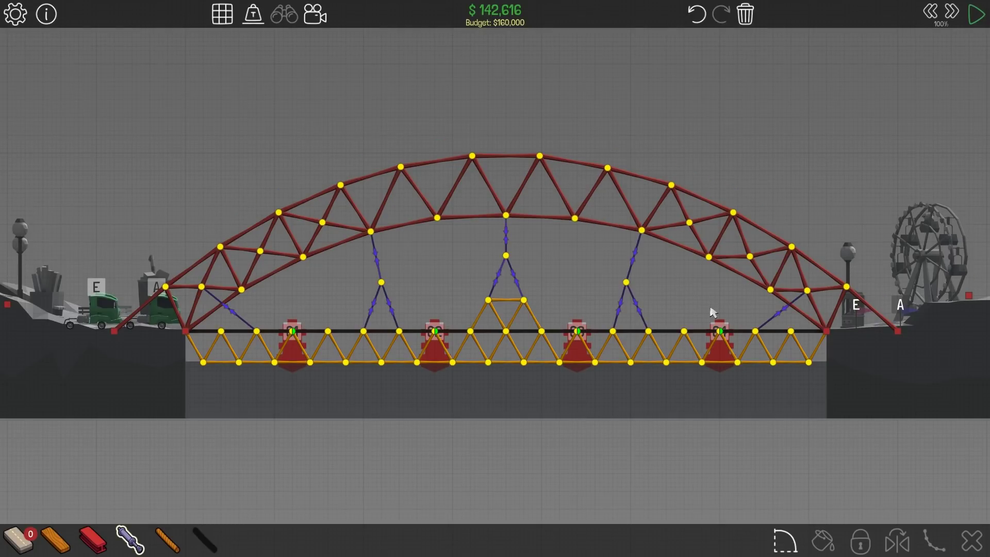
Test the hydraulic hangers from a side-on view with stress colouring off, then replay after failure
key(space)
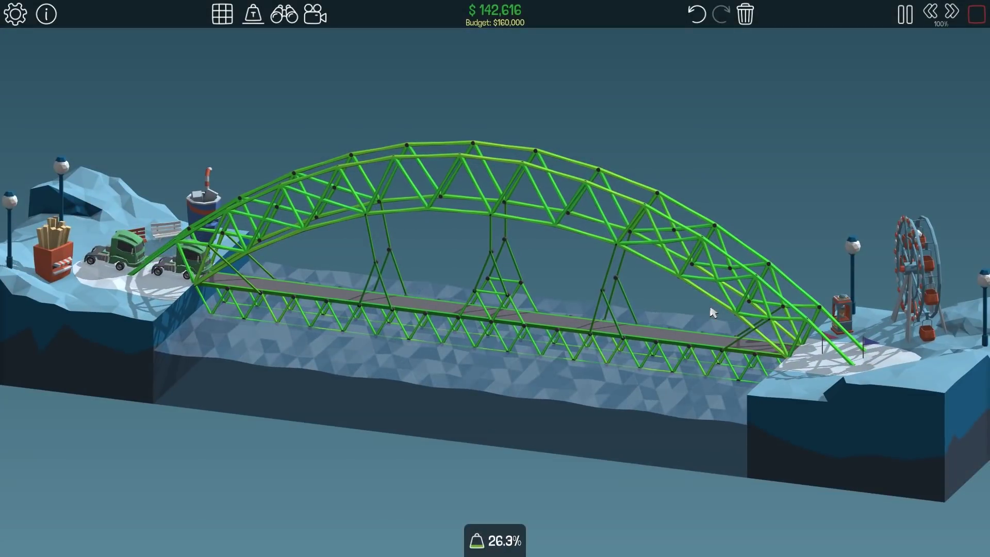
drag(381, 428, 451, 265)
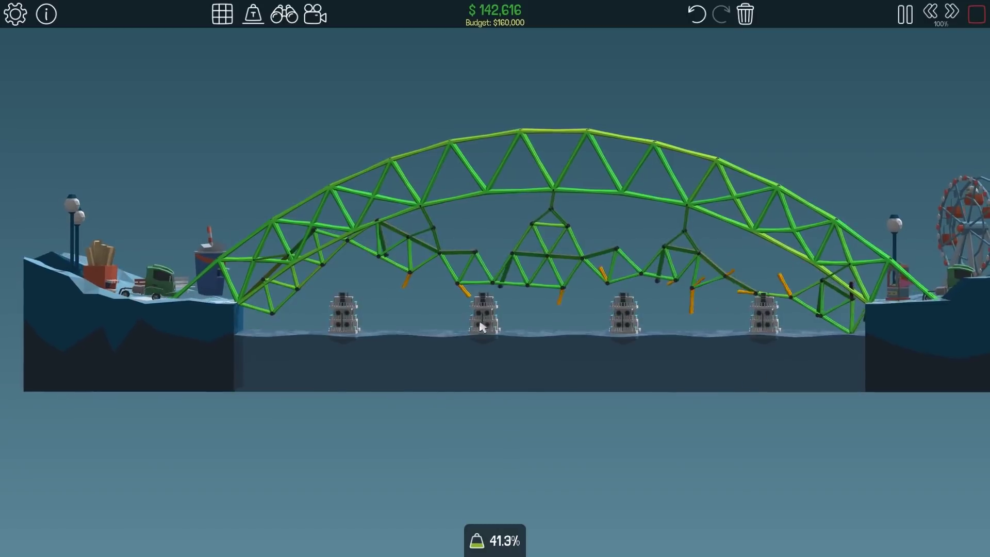
drag(480, 325, 466, 362)
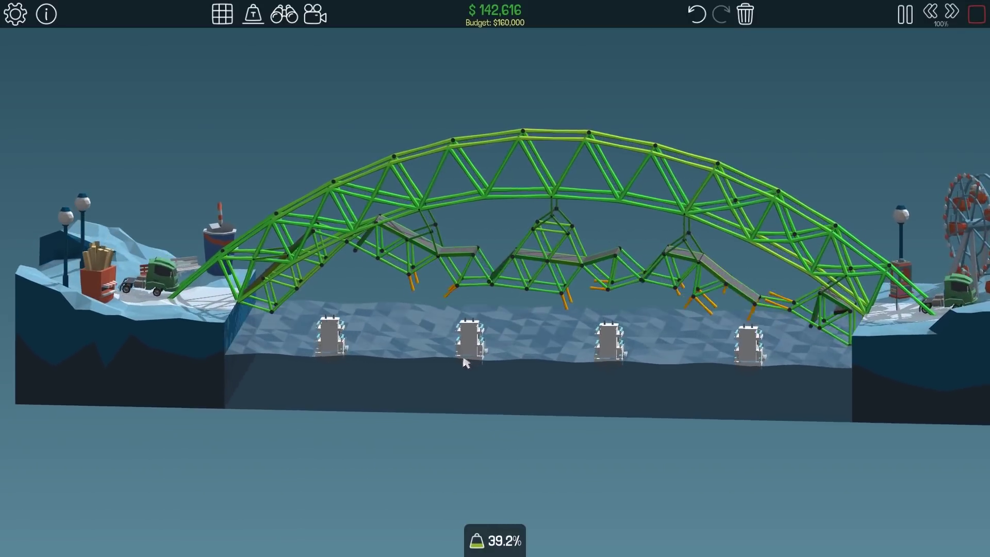
key(s)
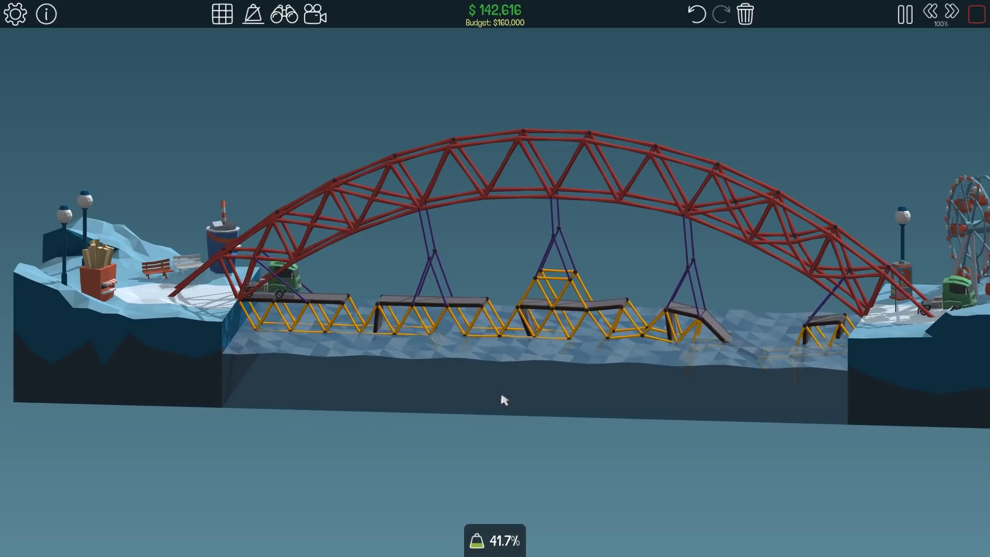
drag(506, 401, 523, 414)
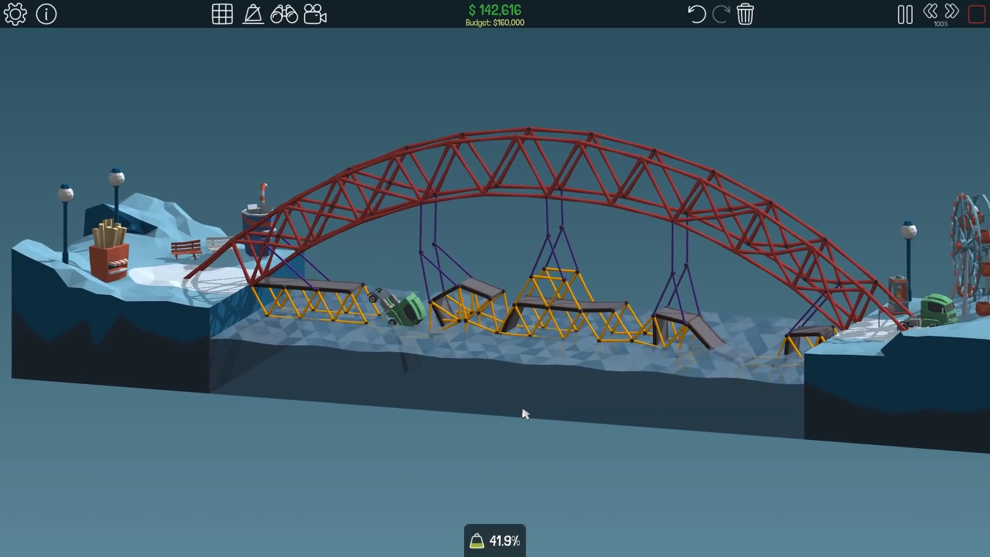
click(560, 289)
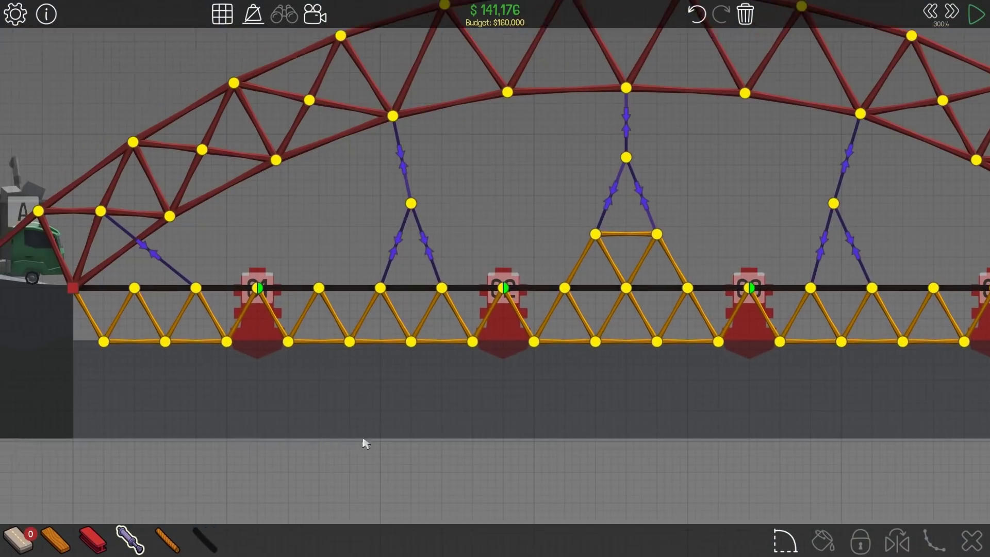
scroll(363, 409, down, 3)
Test the bridge, bring the split deck joint into view, and test it again
key(space)
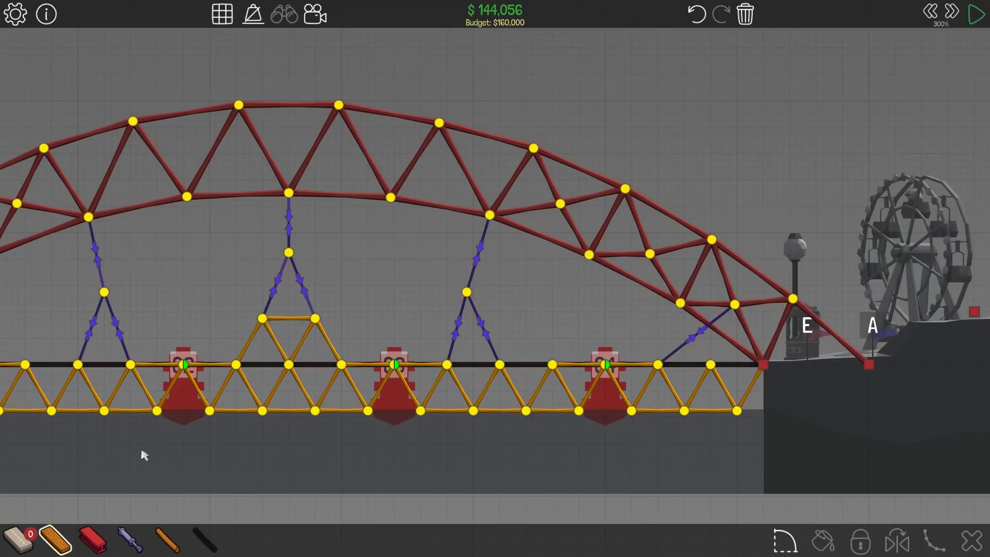
drag(157, 459, 433, 371)
scroll(387, 279, up, 8)
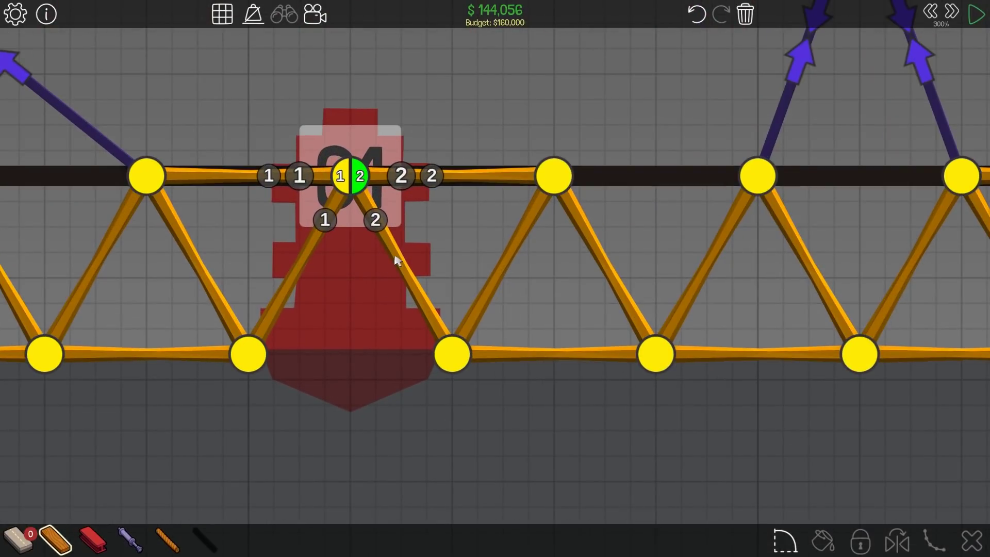
key(space)
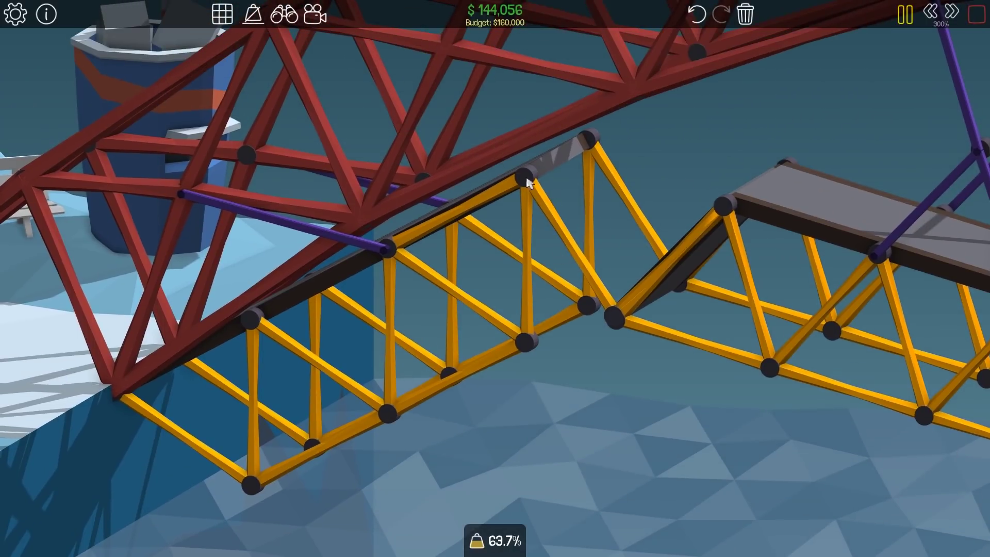
key(space)
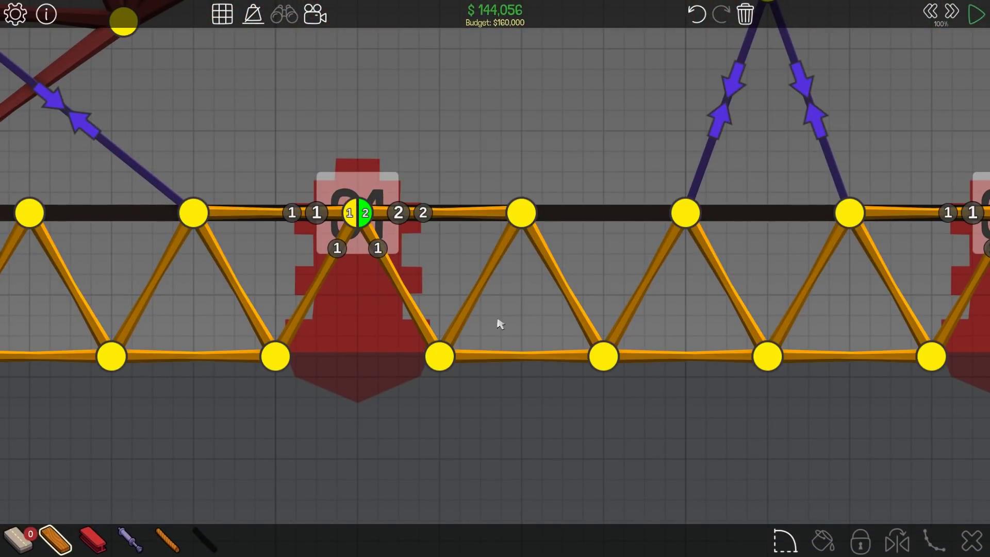
scroll(517, 340, down, 5)
Rerun the test at higher playback speed, inspecting the deck, then start another run
key(space)
drag(533, 414, 719, 116)
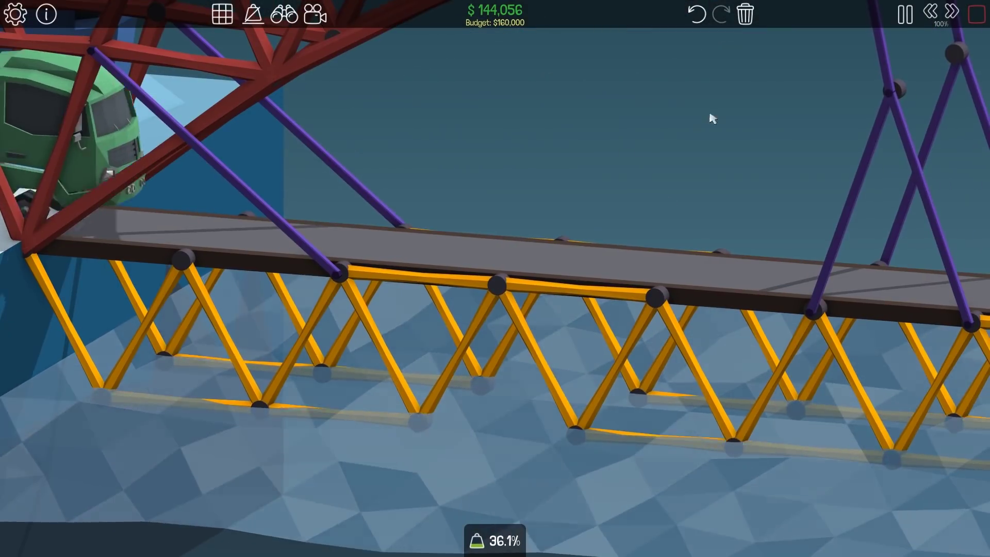
click(951, 13)
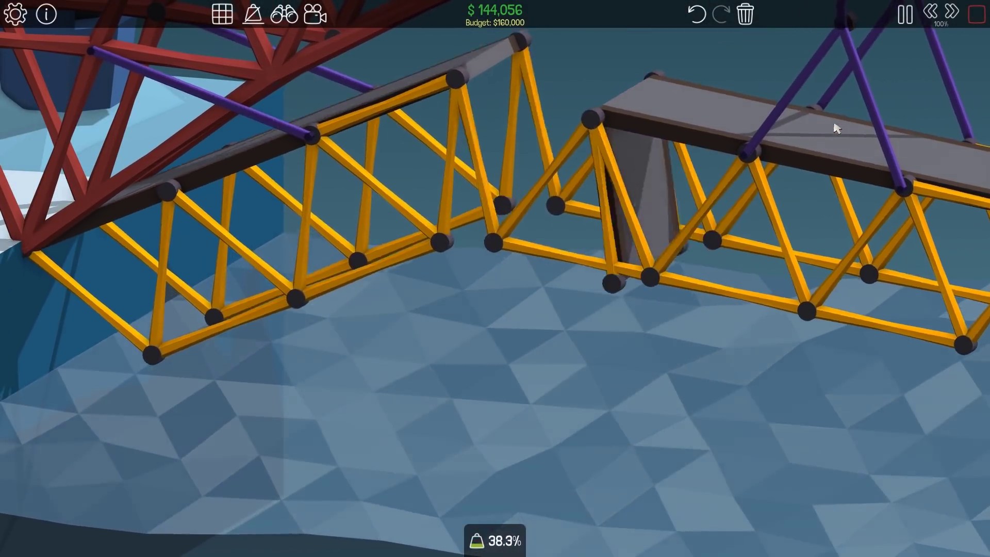
key(space)
scroll(420, 297, up, 5)
scroll(419, 297, down, 6)
key(space)
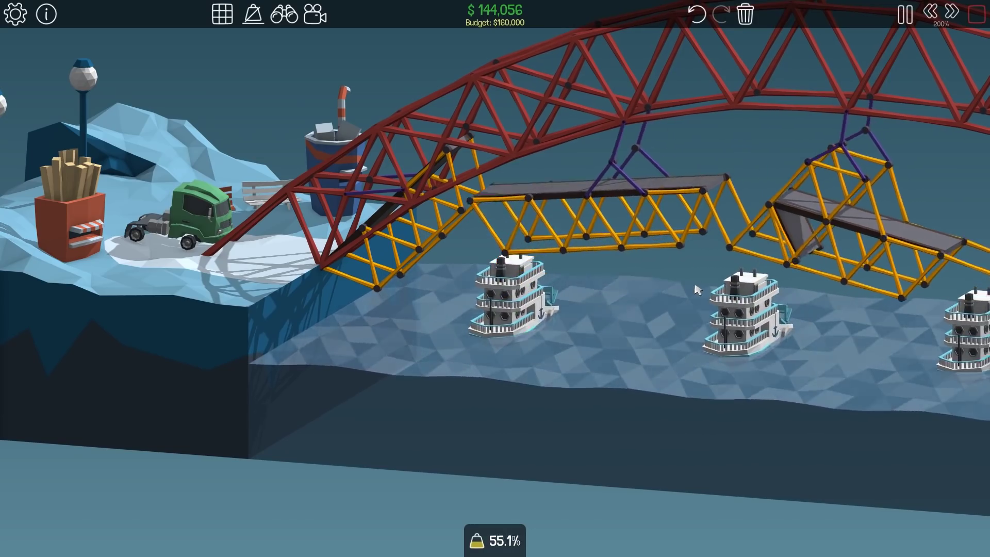
scroll(724, 233, down, 3)
scroll(681, 359, up, 3)
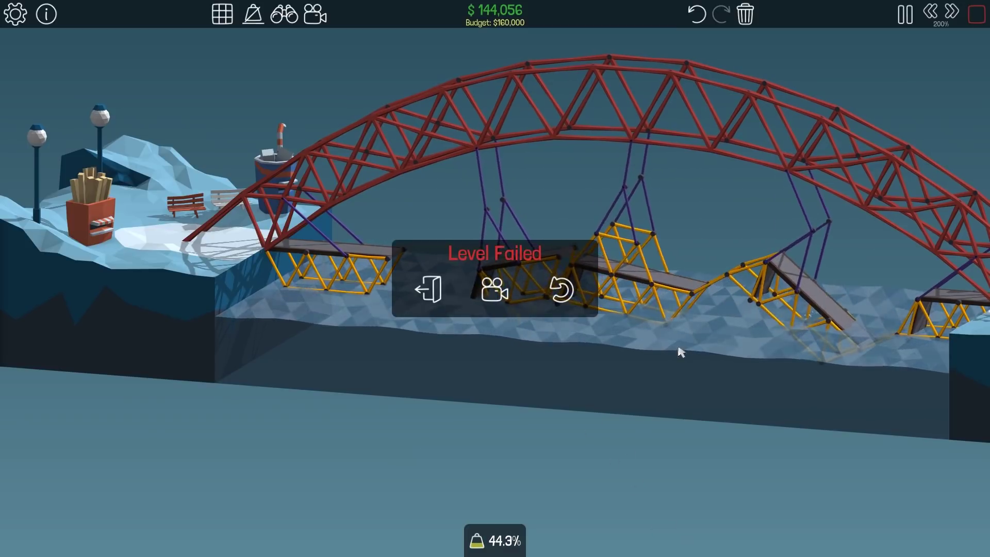
Return to building, then start a new test run and orbit around the bridge
key(space)
scroll(692, 341, up, 5)
scroll(691, 340, down, 6)
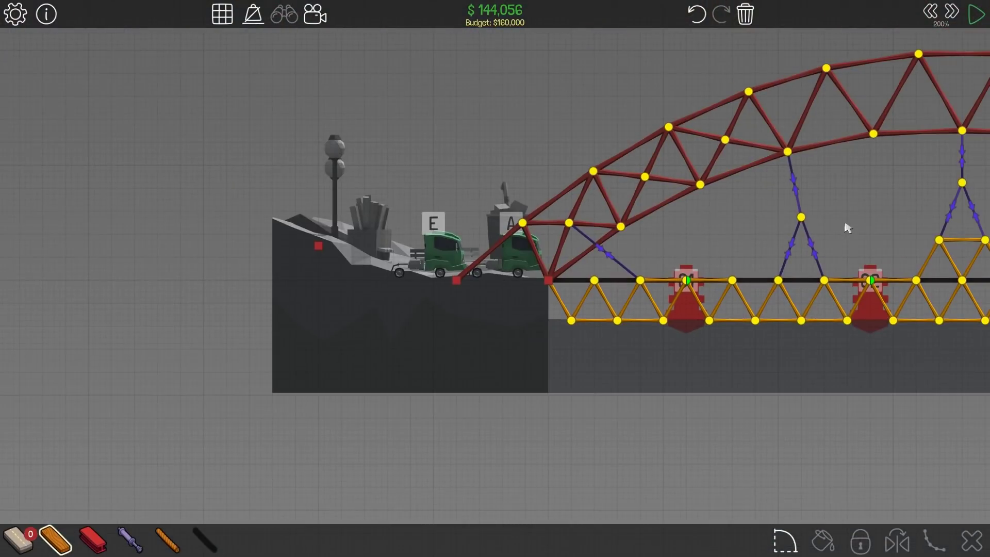
scroll(715, 232, up, 2)
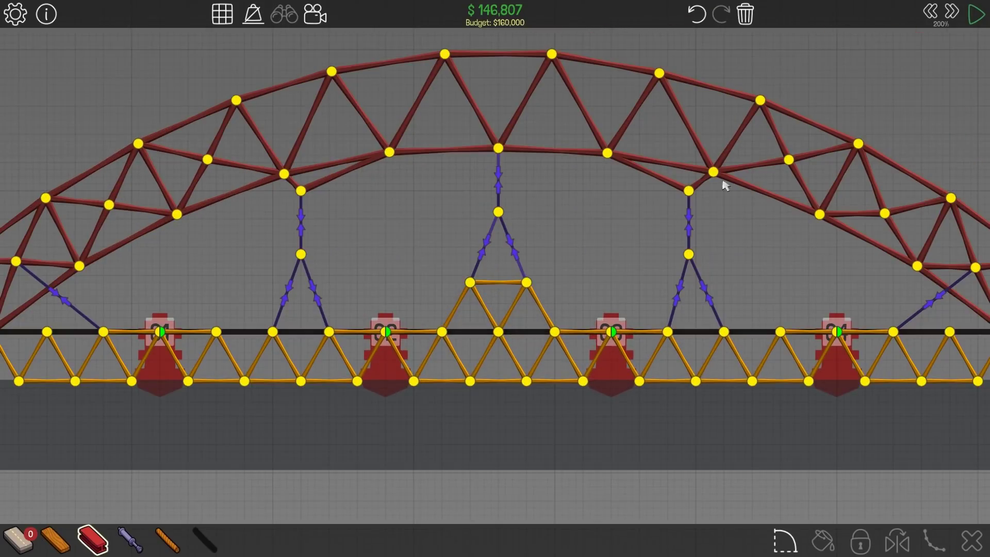
key(space)
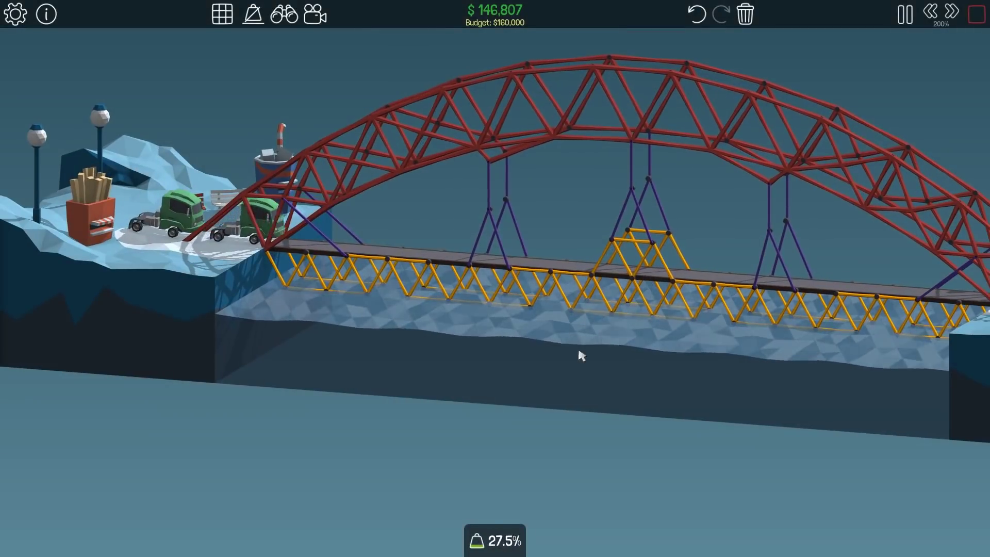
mouse_move(572, 356)
mouse_down()
mouse_move(494, 376)
mouse_move(516, 383)
mouse_up()
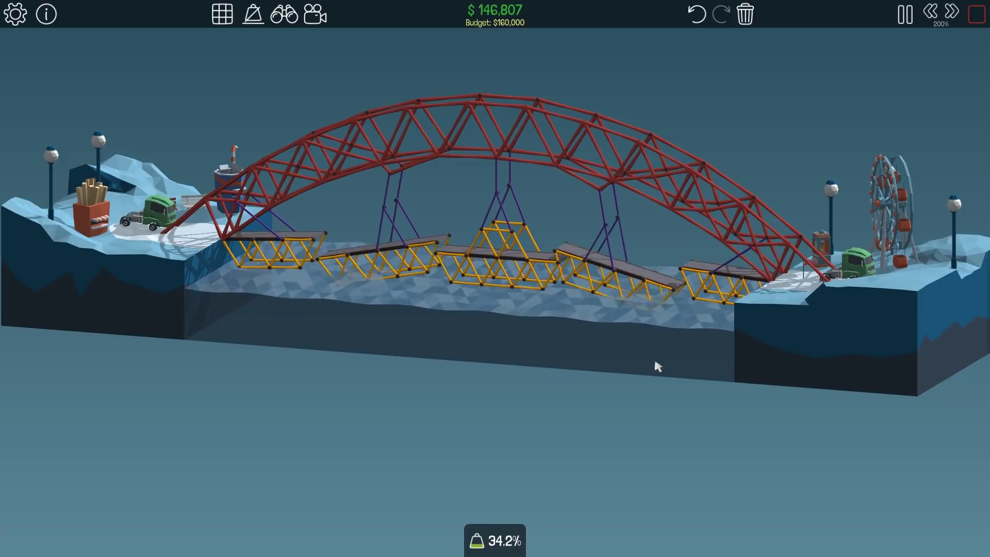
scroll(341, 348, up, 3)
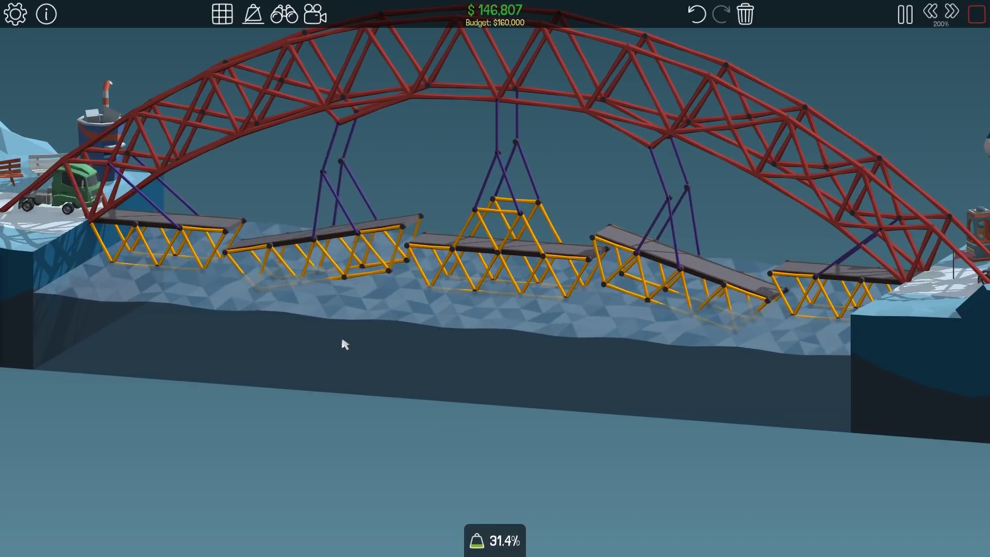
scroll(344, 345, up, 1)
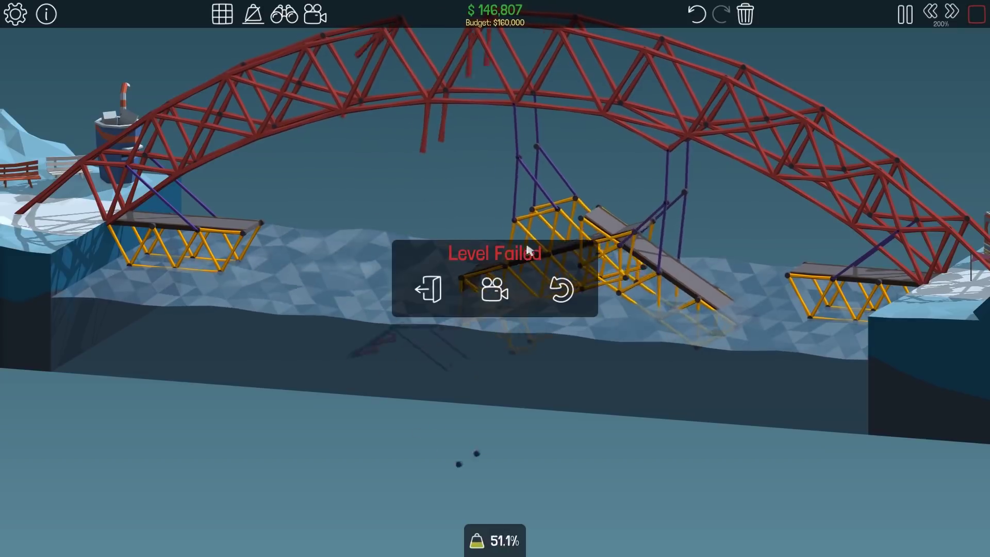
Dismiss the failure and bring the bridge's left part into view for editing
click(561, 289)
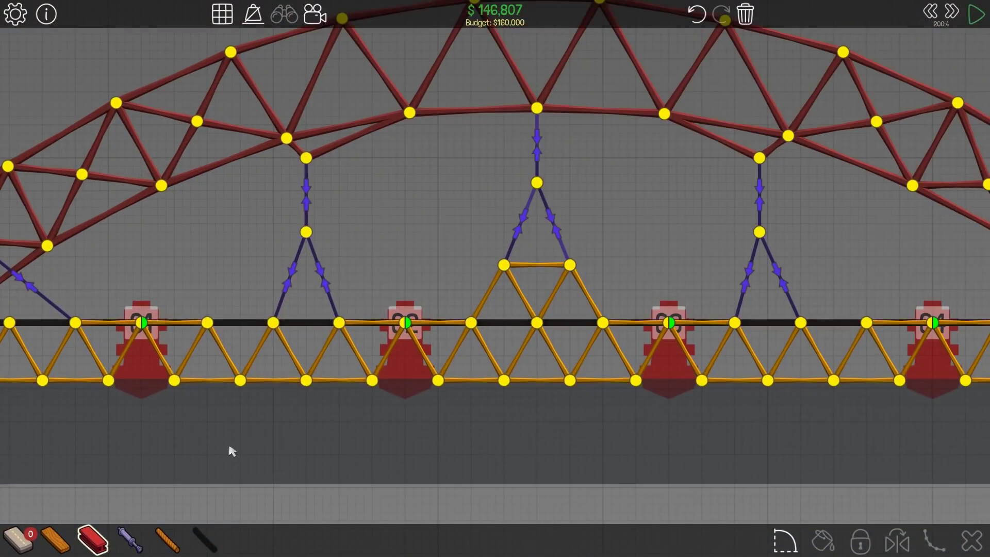
drag(239, 451, 478, 442)
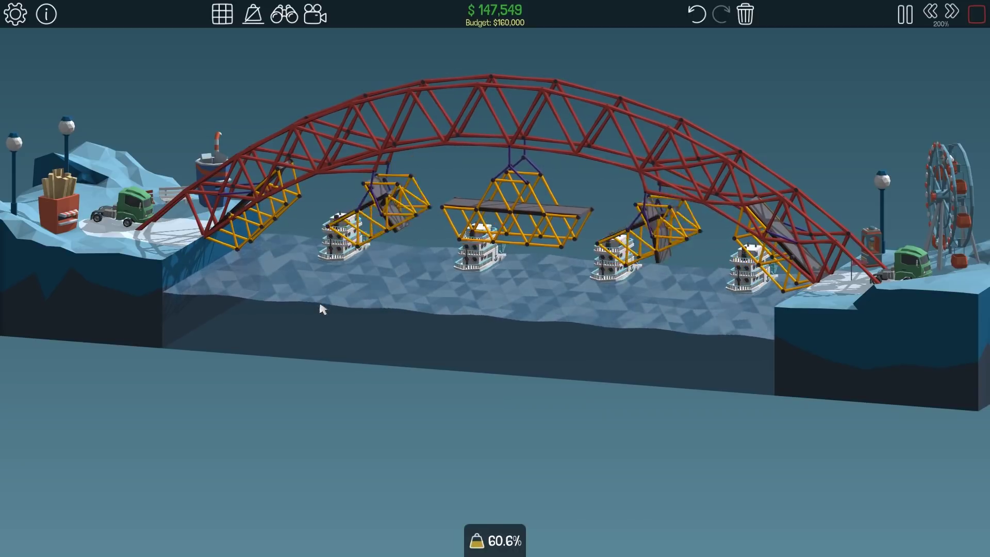
scroll(320, 306, down, 3)
scroll(387, 295, up, 5)
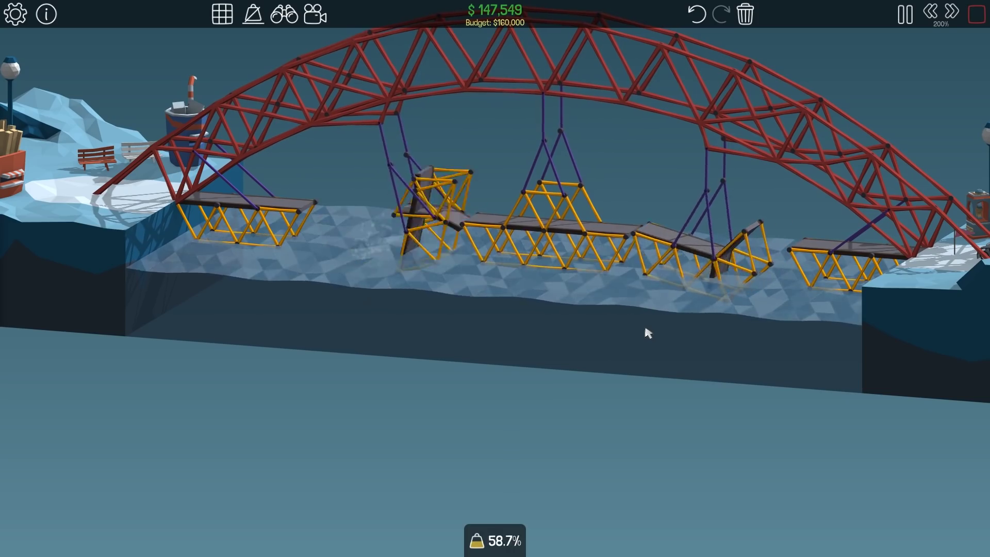
Restart after the failure and run the final test, following the lifting spans and crossing truck
click(603, 334)
scroll(219, 309, up, 3)
key(space)
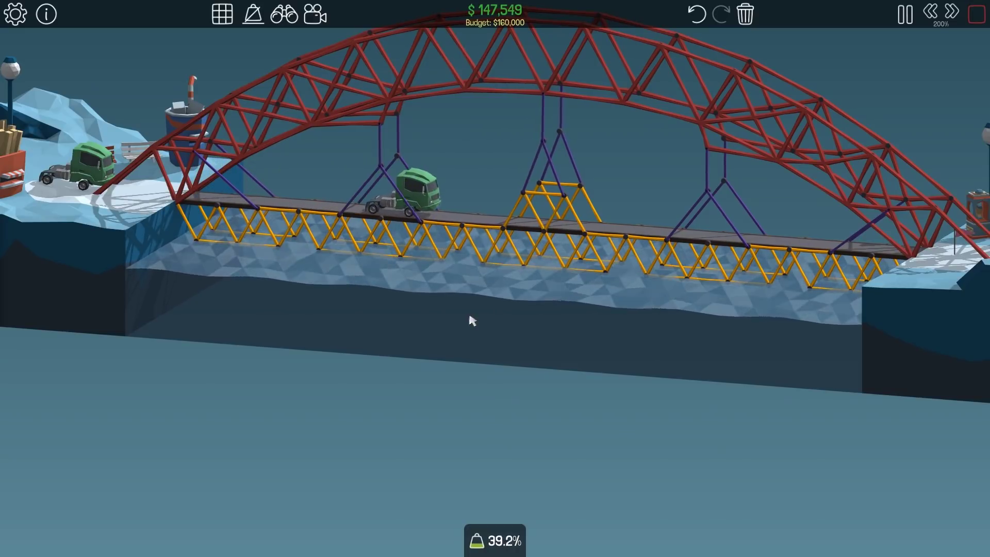
scroll(472, 321, down, 3)
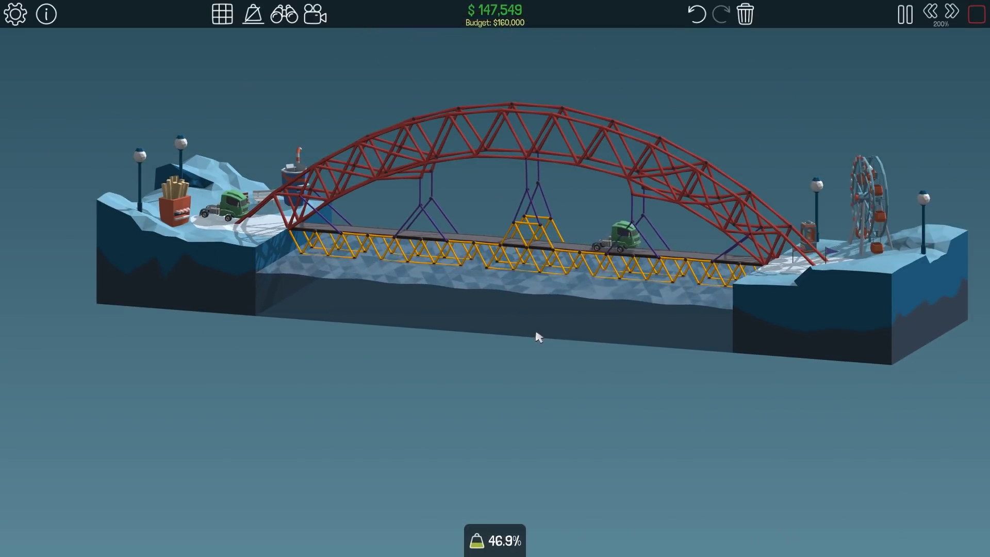
scroll(532, 340, up, 3)
drag(566, 302, 540, 356)
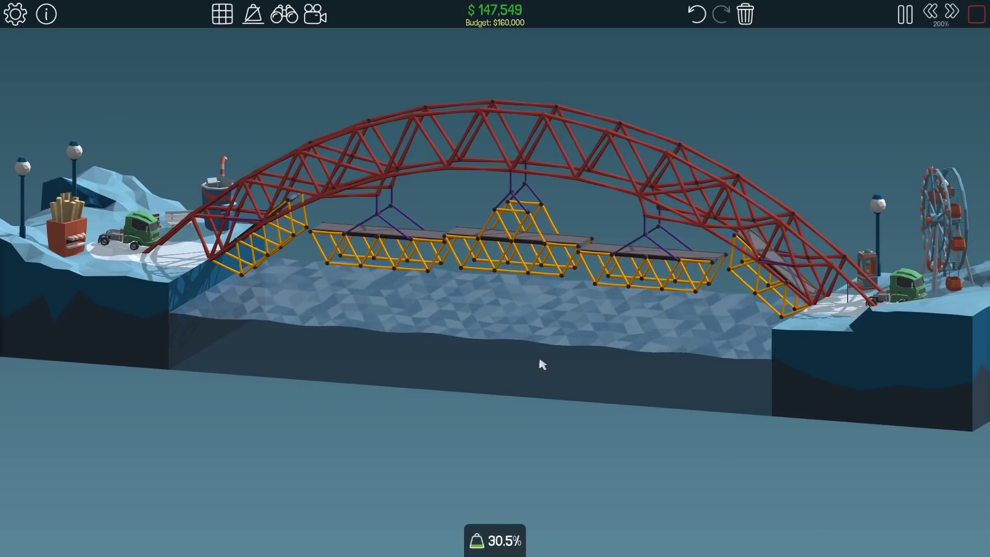
scroll(540, 367, up, 2)
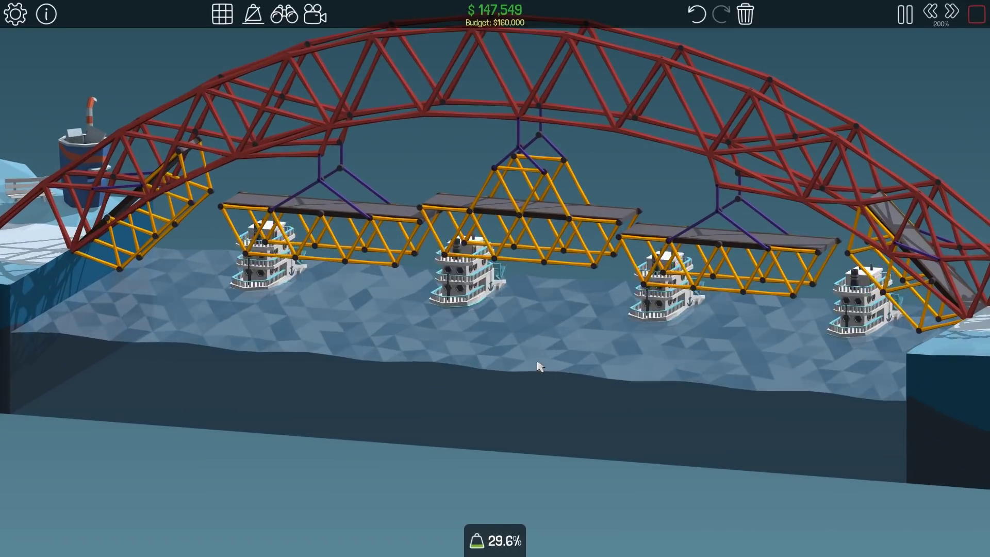
scroll(542, 360, up, 2)
drag(543, 354, 480, 371)
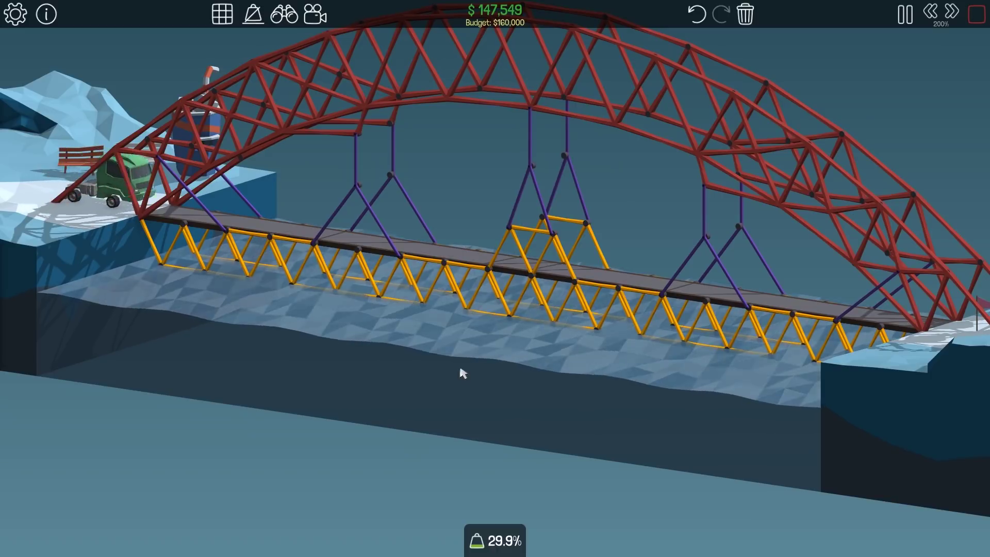
scroll(494, 402, down, 5)
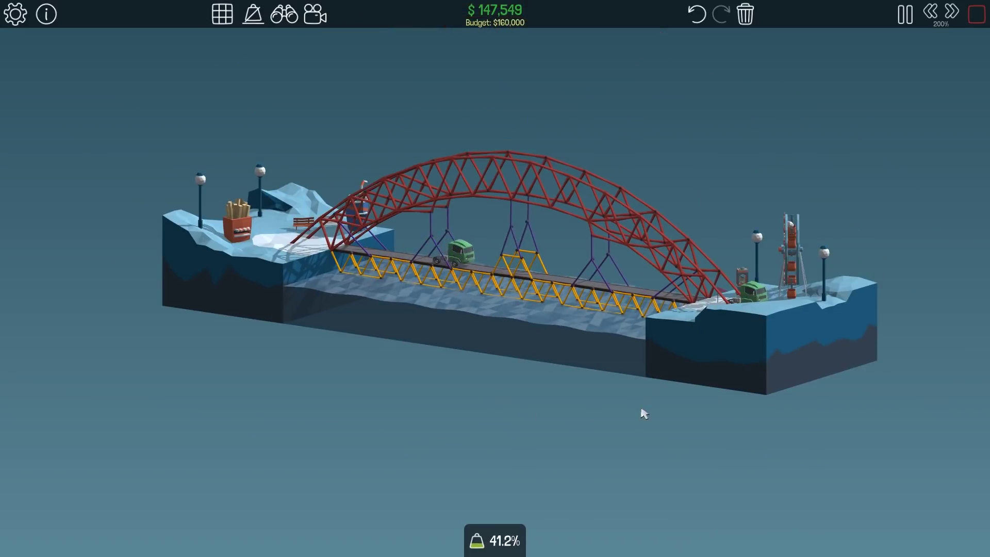
drag(643, 413, 625, 416)
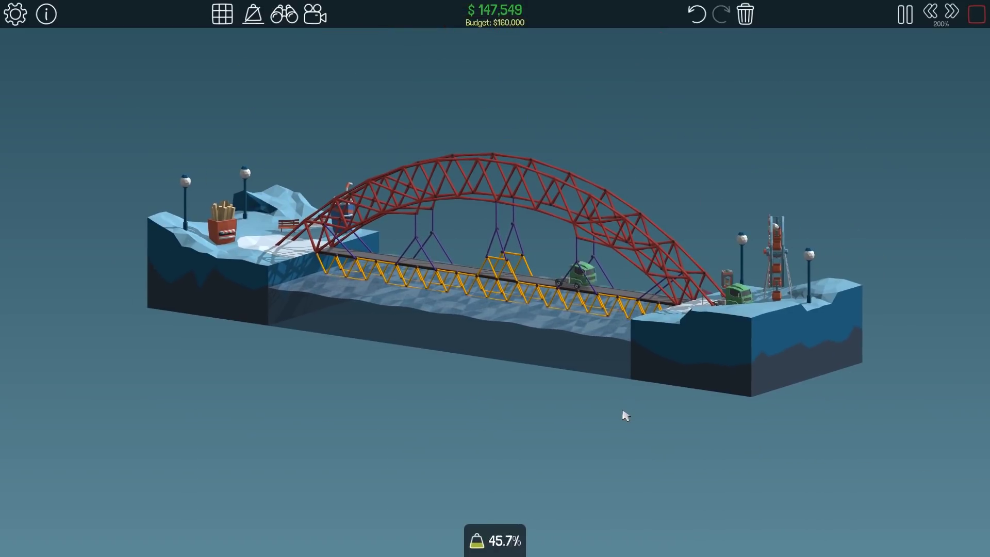